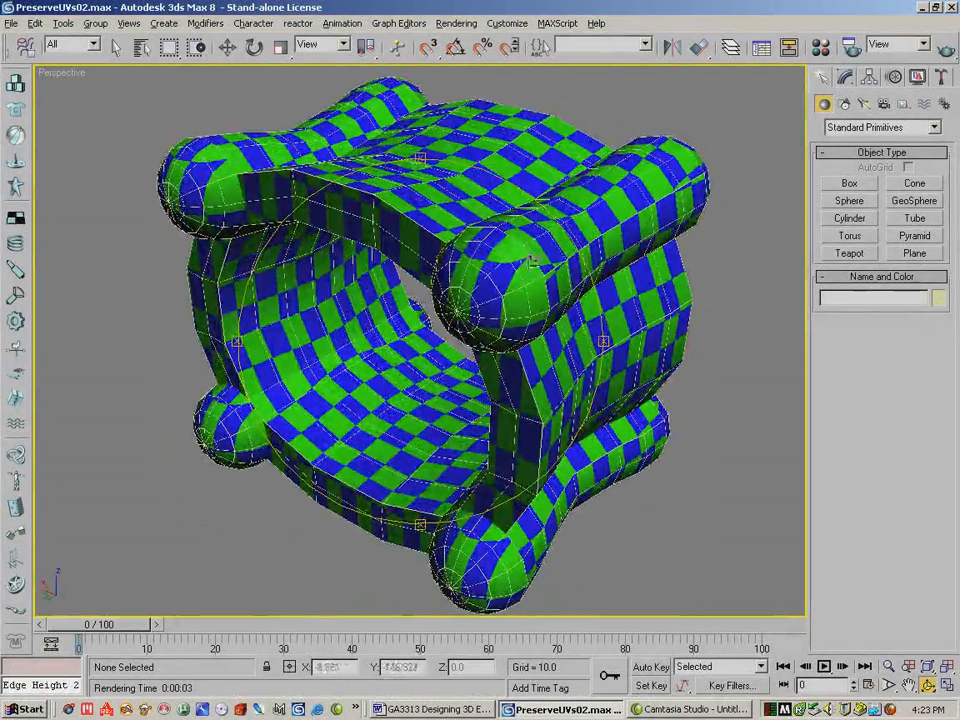
- Check the scene's geometry with the Polygon Counter, counting first triangles and then polygons
left_click_drag(503, 250, 516, 246)
left_click(941, 77)
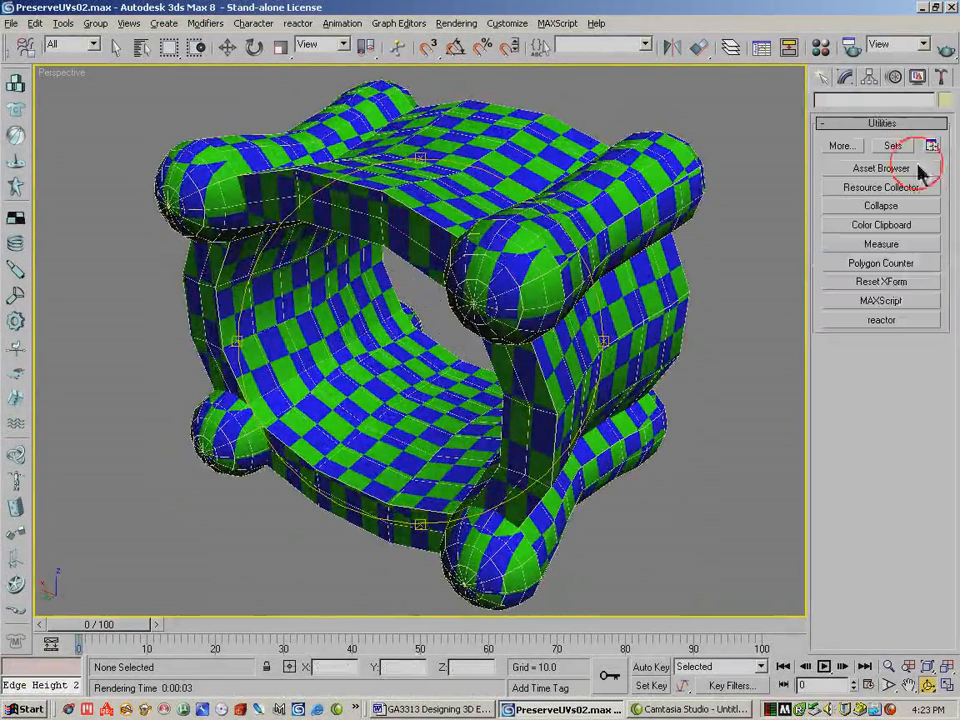
left_click(860, 263)
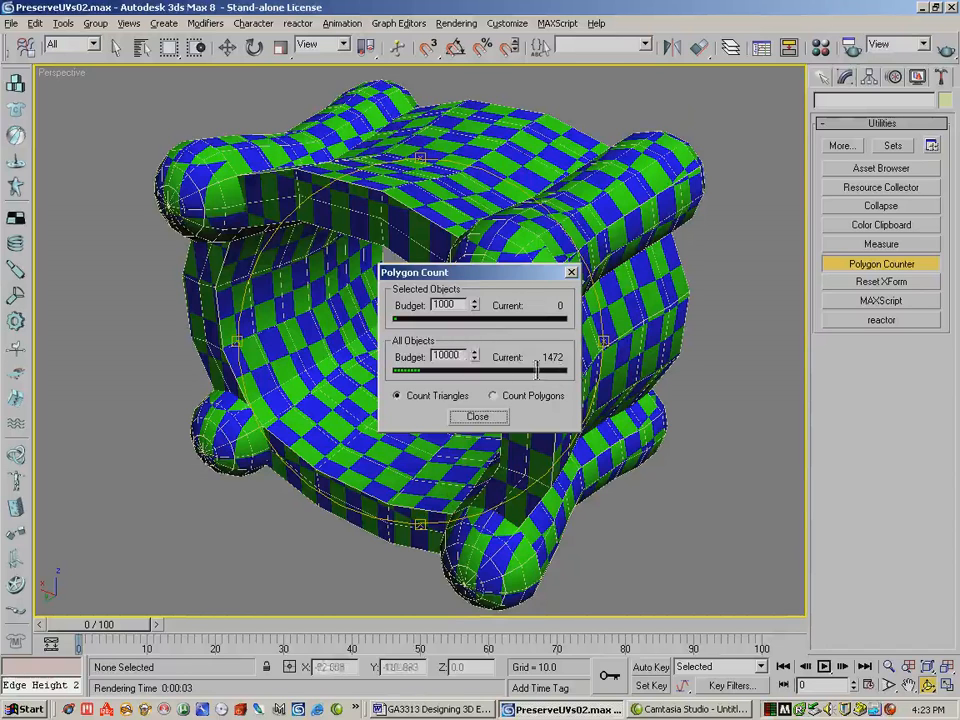
left_click(493, 395)
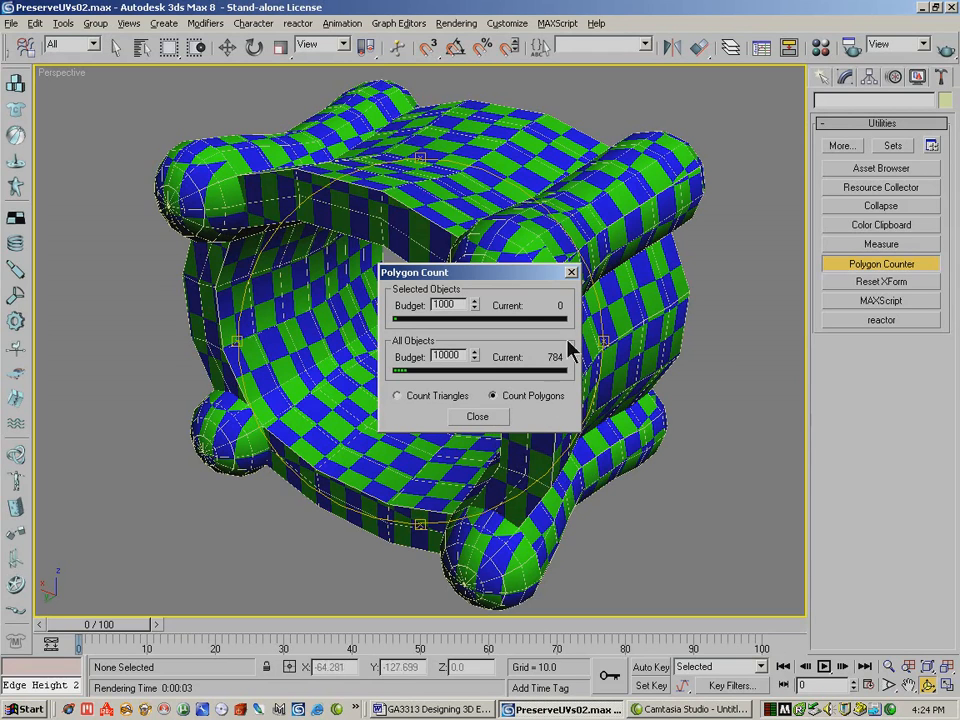
left_click(480, 416)
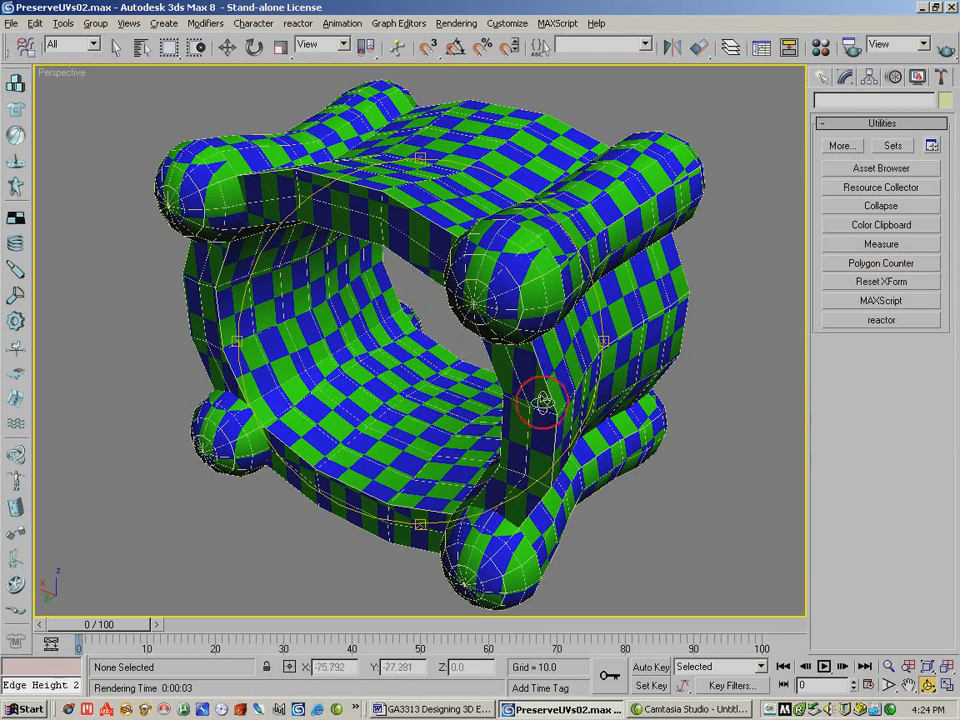
- Select the OilTank03 model and delete the Edit Poly modifier from the top of its modifier stack
left_click(823, 78)
left_click(846, 78)
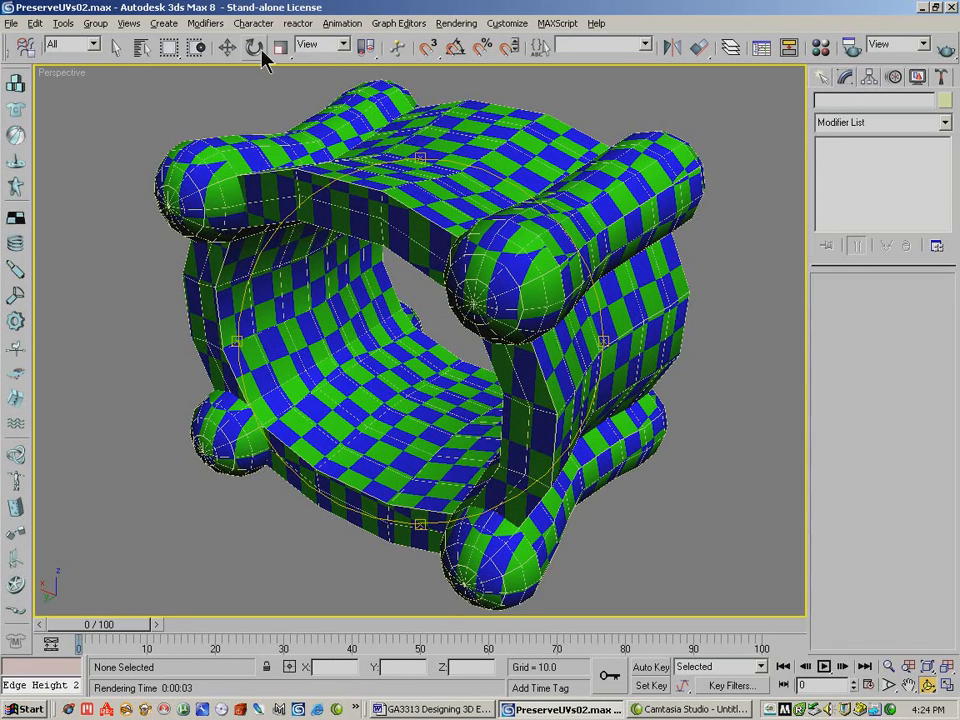
left_click(228, 47)
left_click(705, 185)
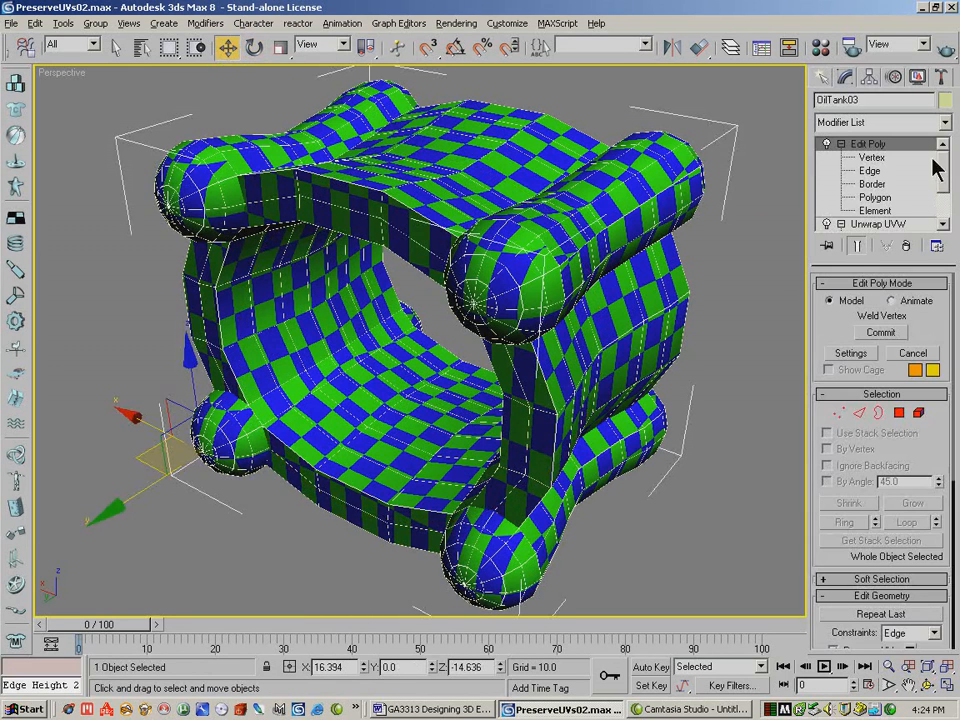
left_click(839, 145)
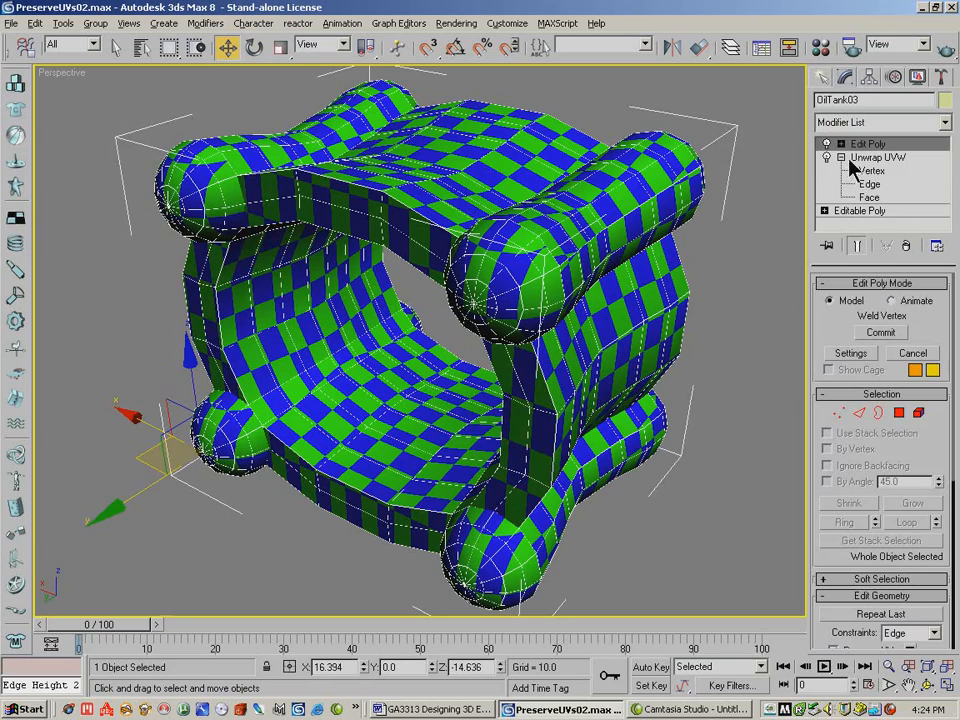
left_click(840, 157)
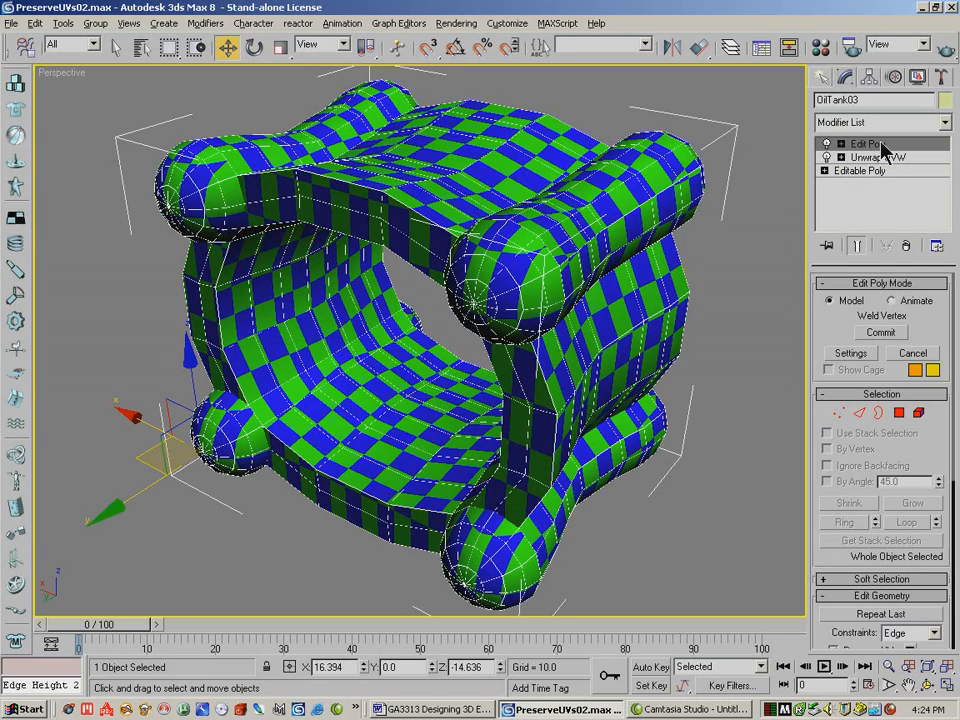
left_click(907, 247)
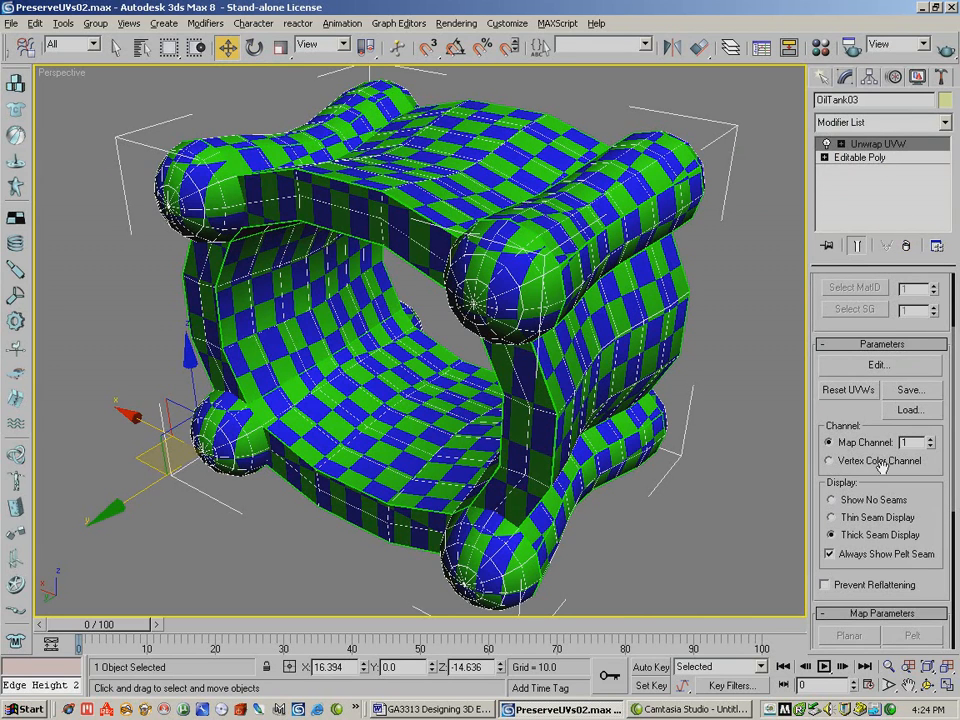
- Inspect the model's texture layout in the Unwrap UVW editor, then close it and leave the modifier's sub-object mode
scroll(871, 412, "down", 3)
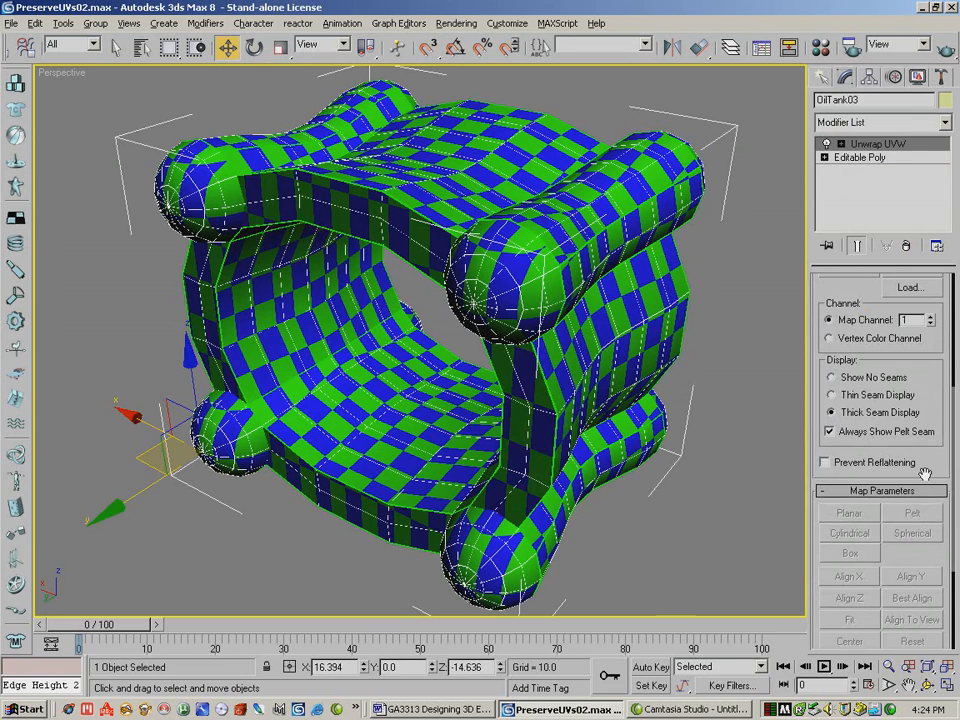
scroll(934, 462, "up", 2)
left_click(906, 317)
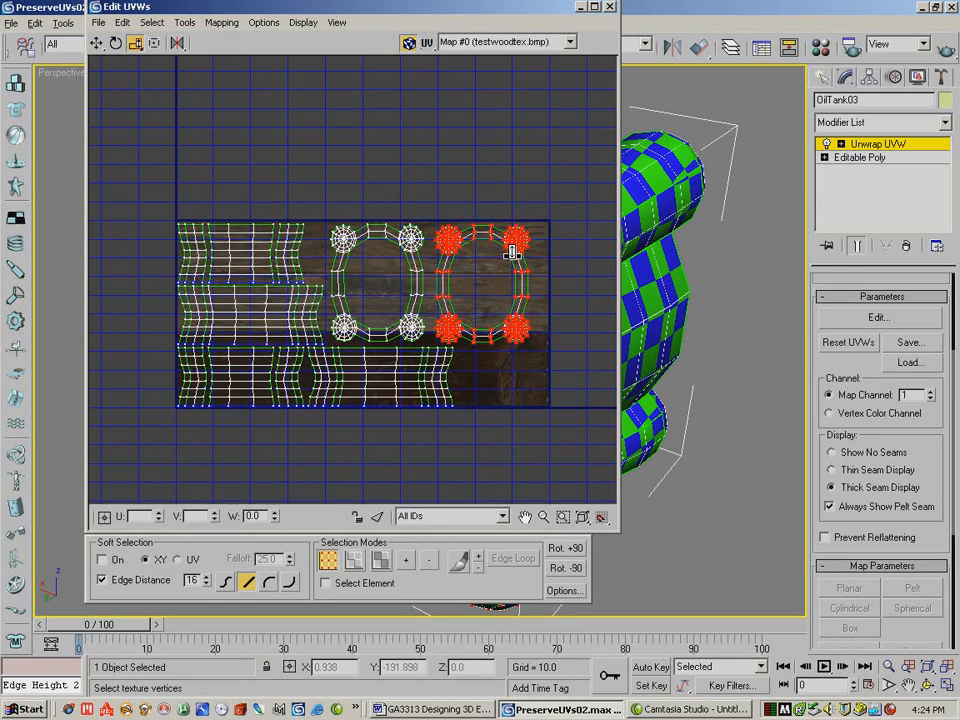
left_click(612, 8)
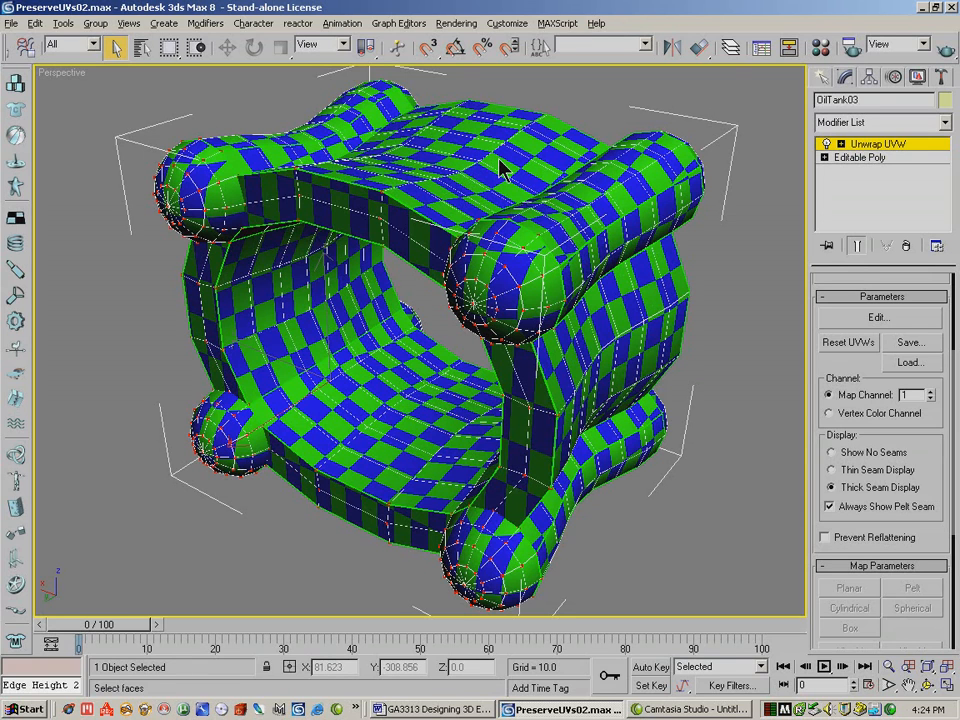
left_click(890, 146)
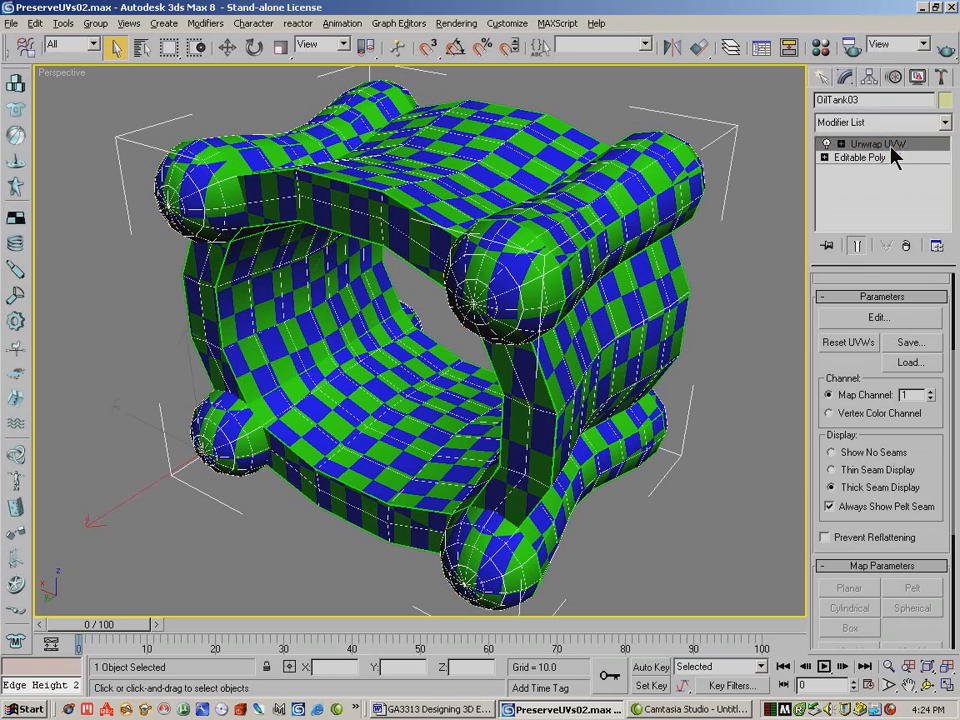
- Add a fresh Edit Poly modifier above Unwrap UVW in the model's stack
left_click(943, 122)
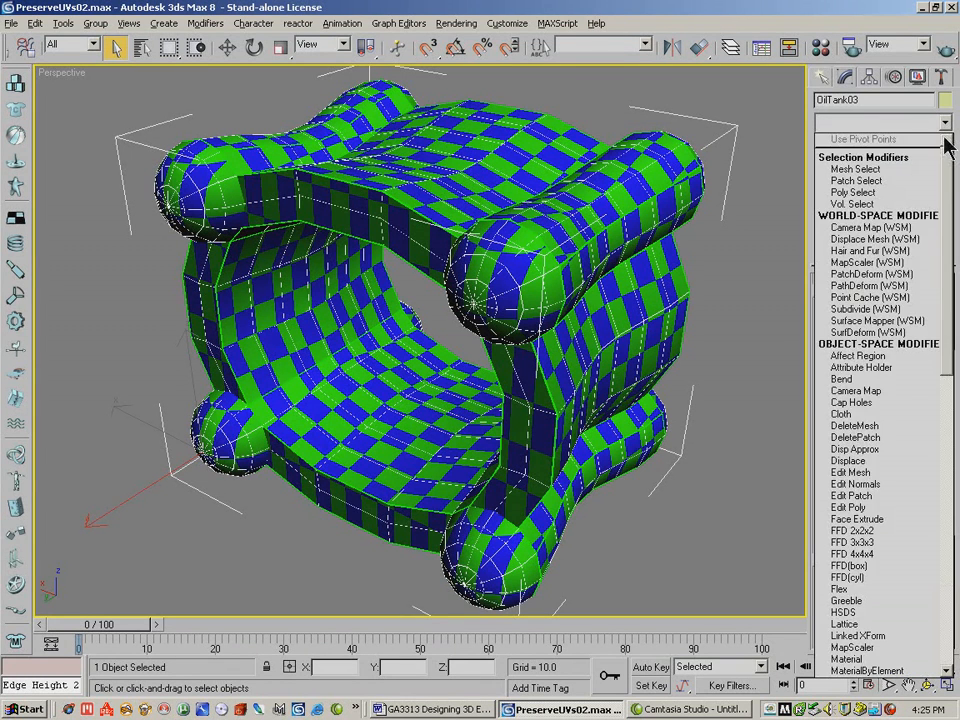
left_click_drag(950, 172, 954, 275)
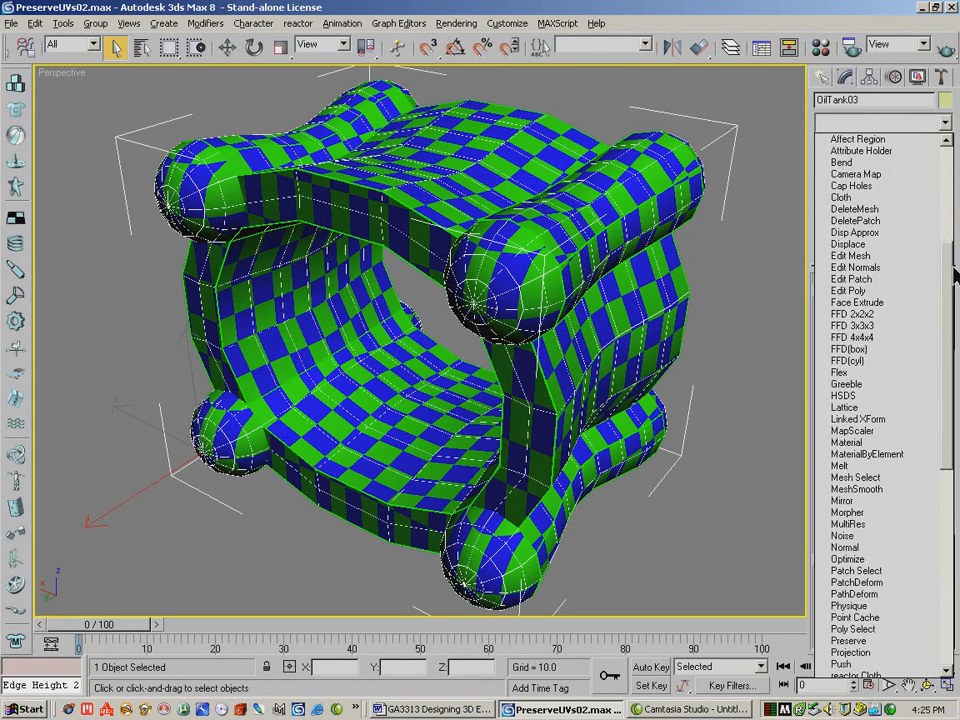
left_click(882, 291)
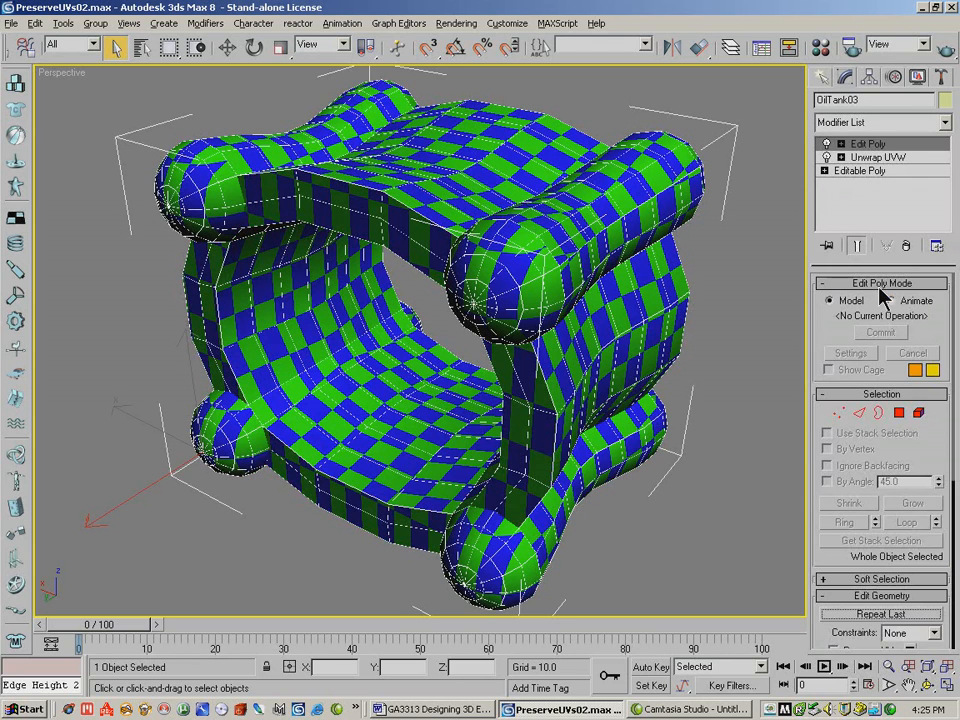
- At the Edit Poly edge level, select a single edge across the model's upper surface
left_click(839, 284)
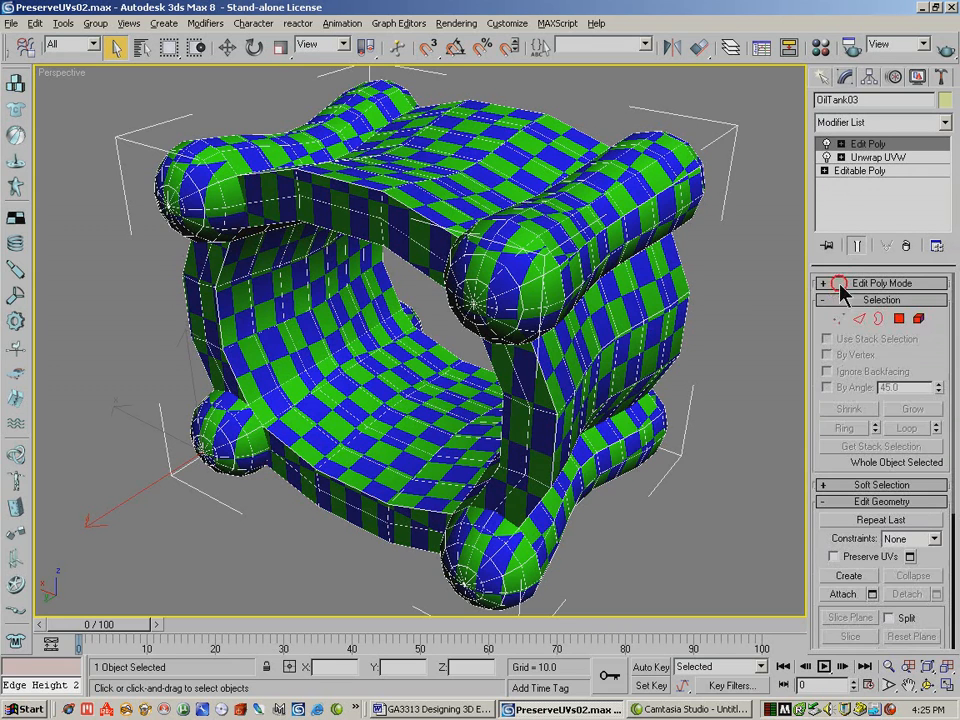
left_click_drag(812, 328, 813, 323)
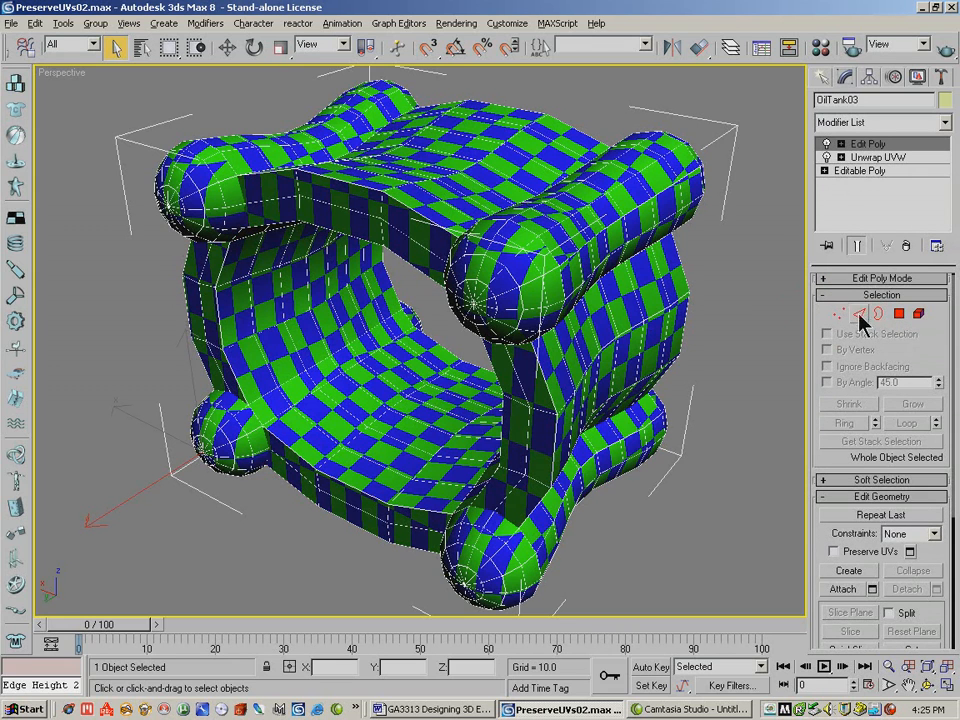
left_click(859, 315)
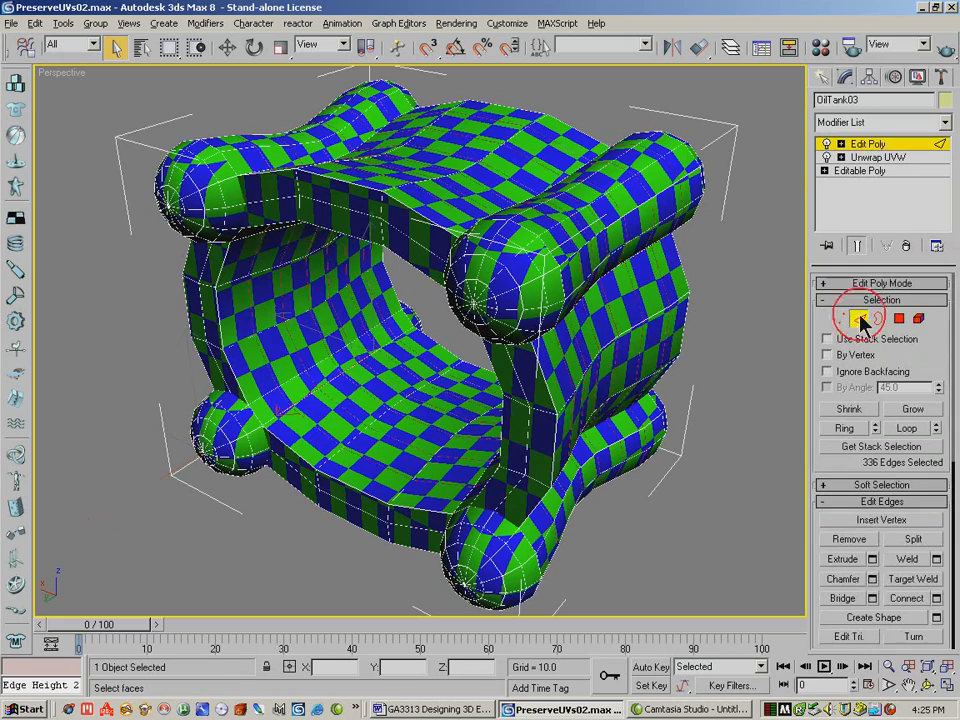
left_click(491, 169)
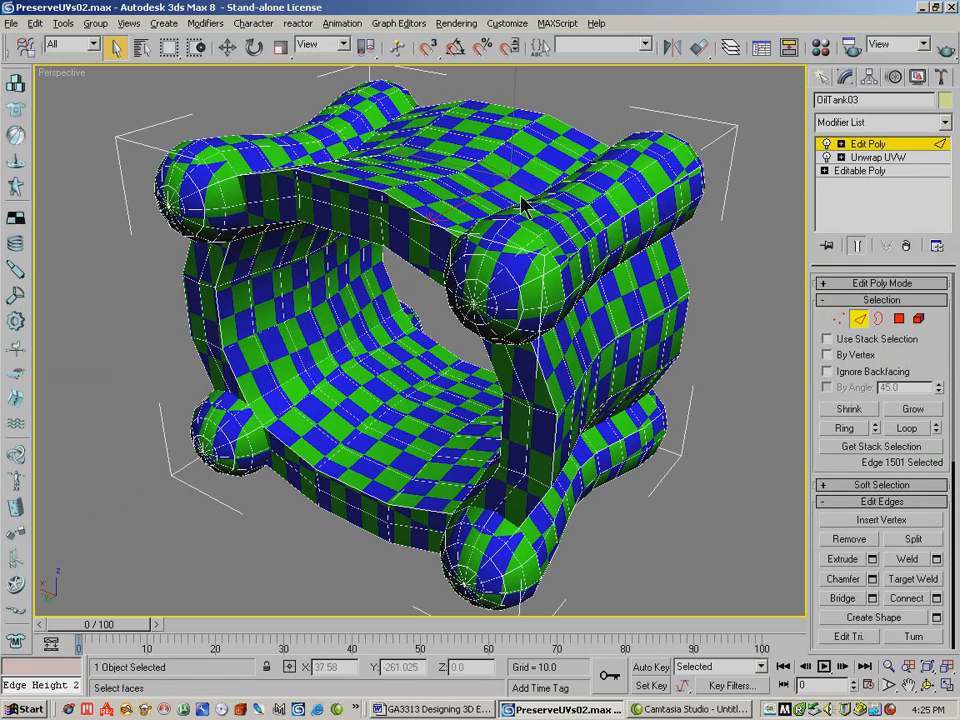
left_click(890, 667)
left_click_drag(497, 402, 497, 382)
left_click(927, 686)
left_click_drag(530, 325, 495, 362)
left_click(909, 686)
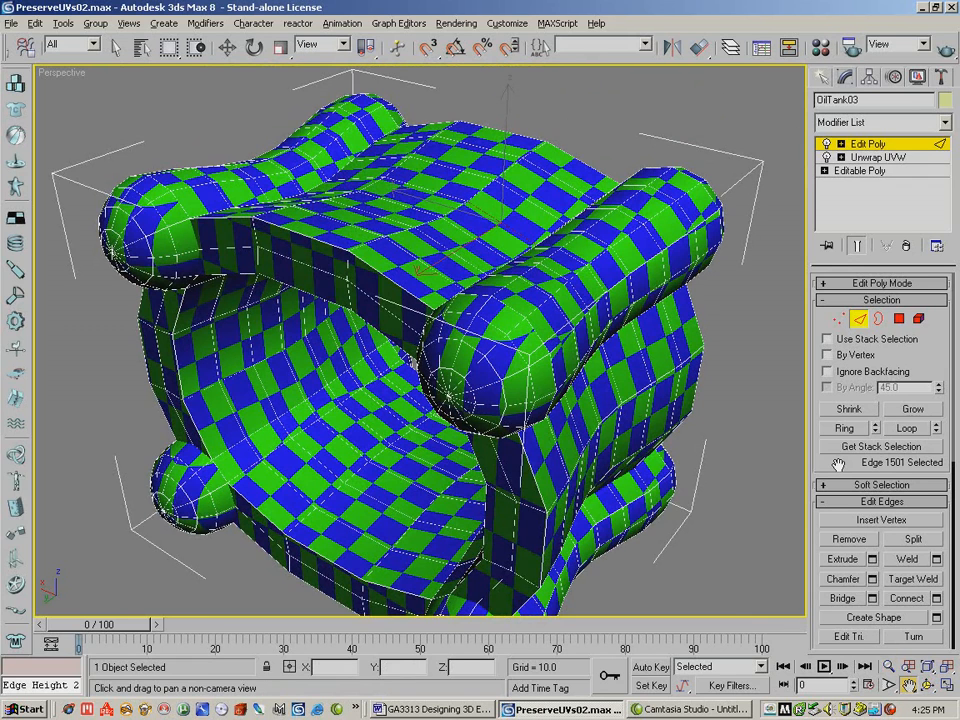
- Set Color #1 of the model's checker map to white (RGB 255, 255, 255)
key("m")
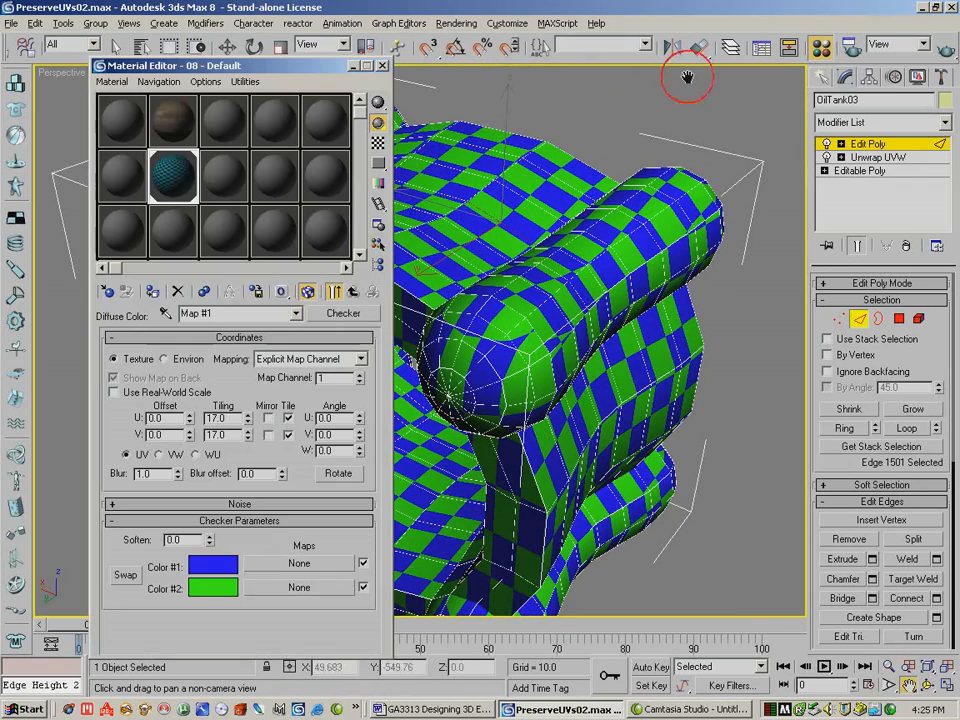
left_click(213, 564)
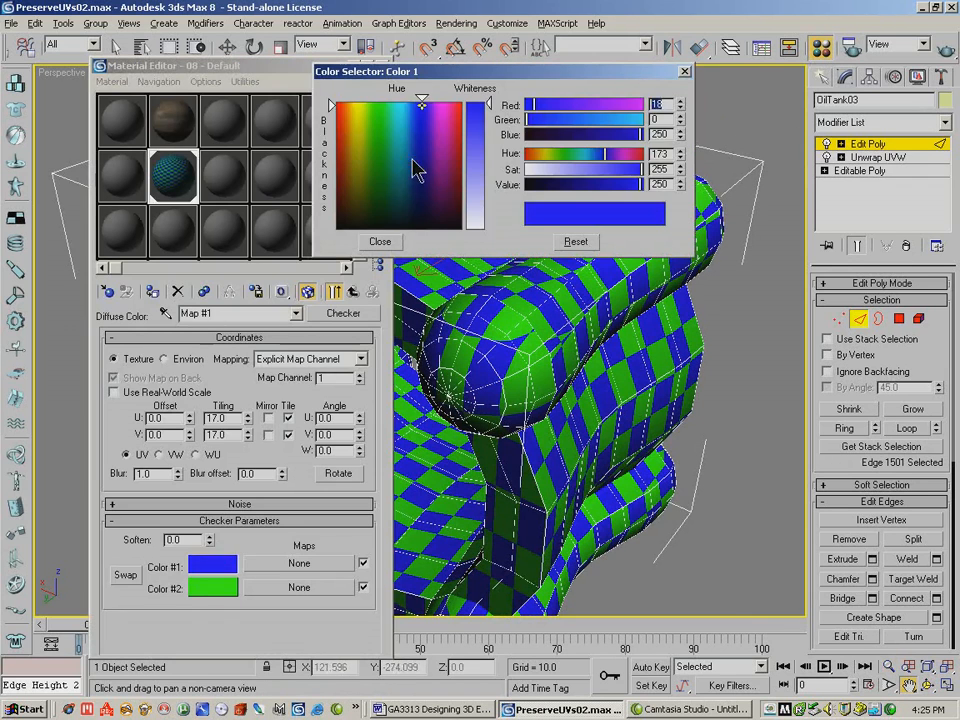
left_click_drag(418, 167, 400, 229)
left_click_drag(476, 199, 476, 236)
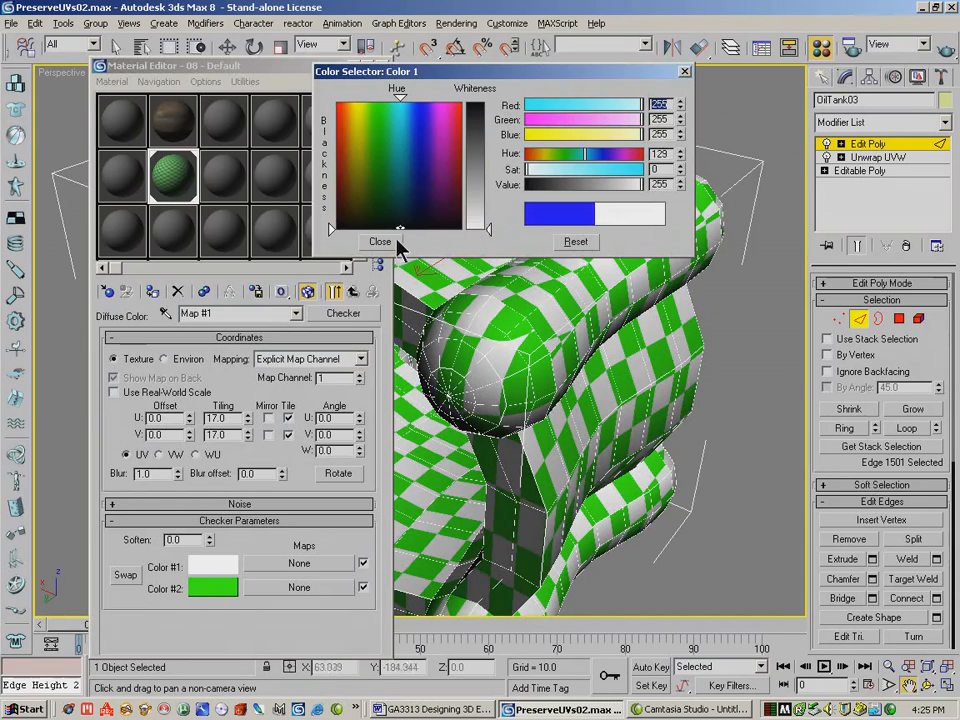
left_click(382, 242)
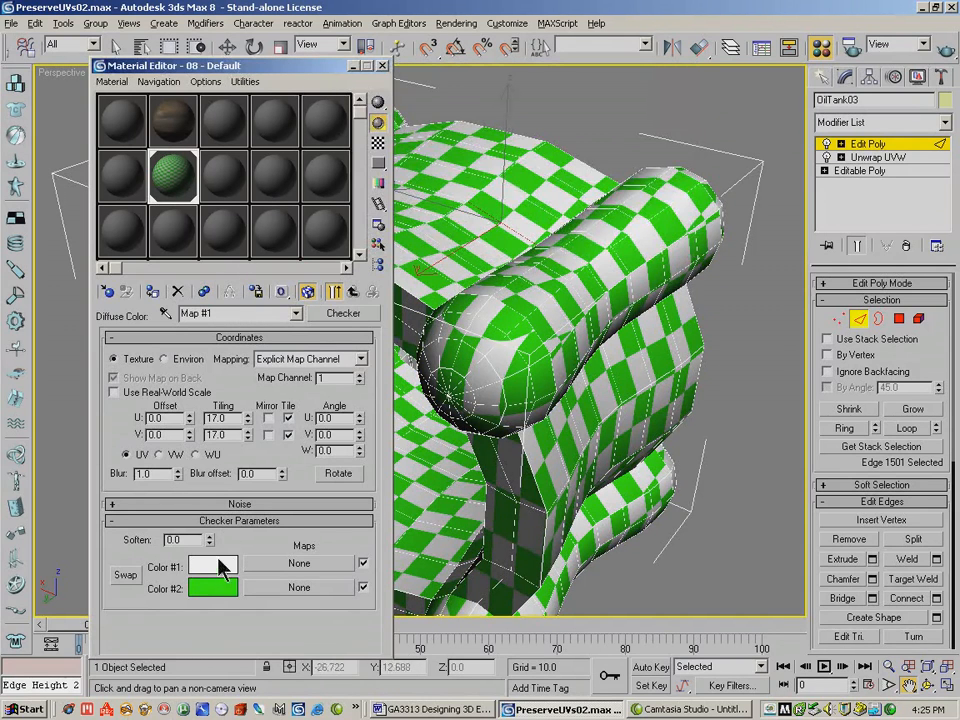
- Set the checker map's Color #2 to a pale blue, about RGB 168, 196, 218, and close the Material Editor
left_click(222, 586)
left_click(397, 155)
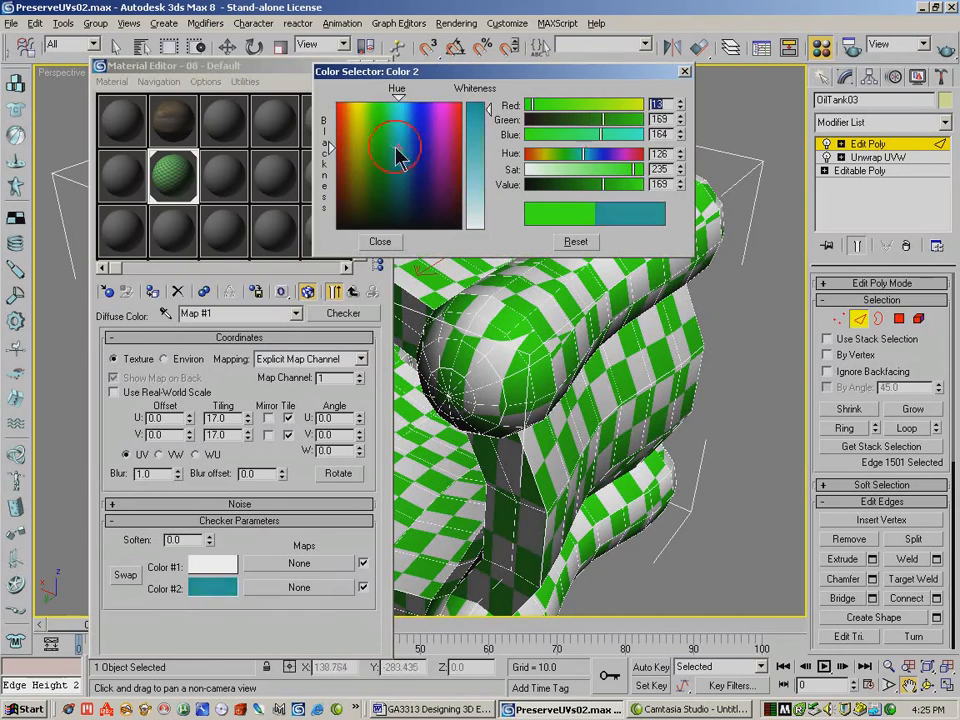
left_click(408, 157)
left_click_drag(470, 171, 478, 197)
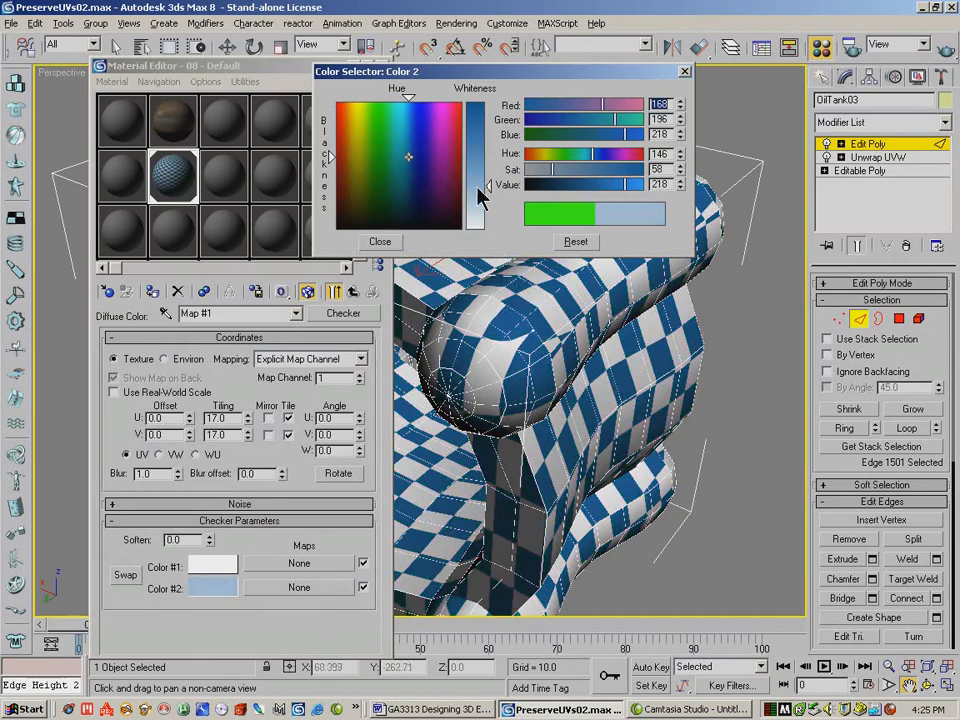
left_click(380, 241)
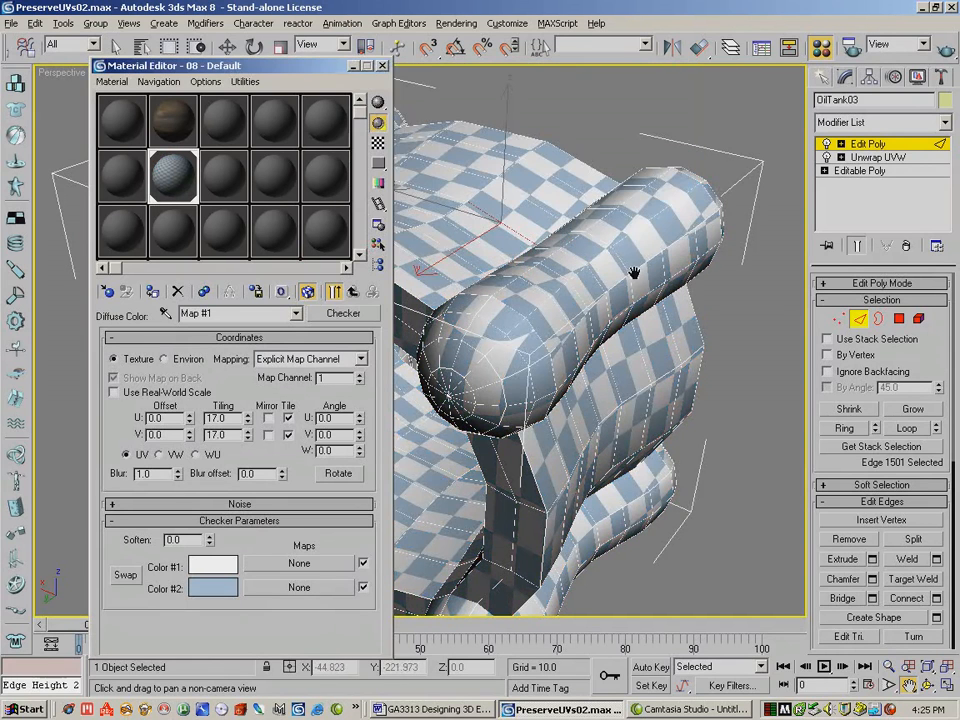
left_click(381, 65)
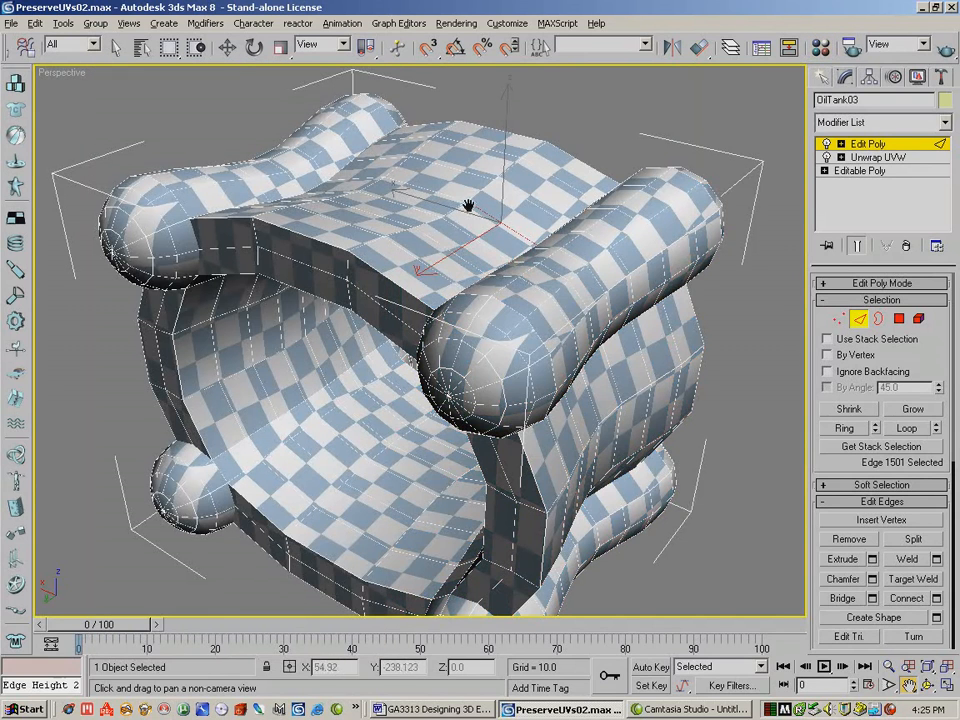
- Expand the selected edge to its full edge loop and inspect the loop around the model
left_click(907, 428)
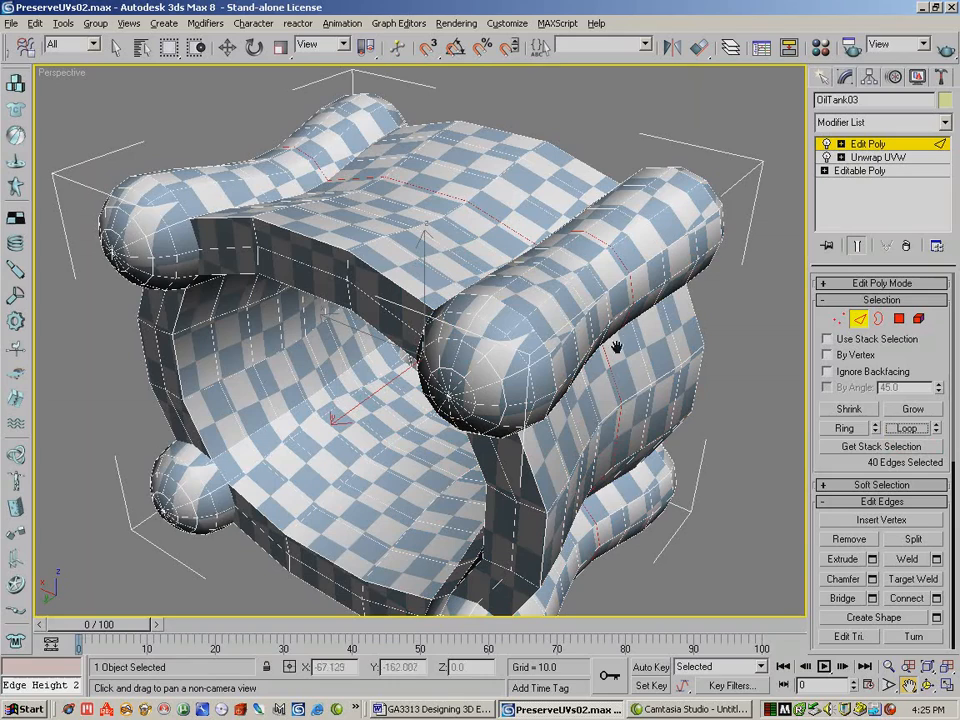
left_click(925, 683)
left_click_drag(305, 303, 462, 220)
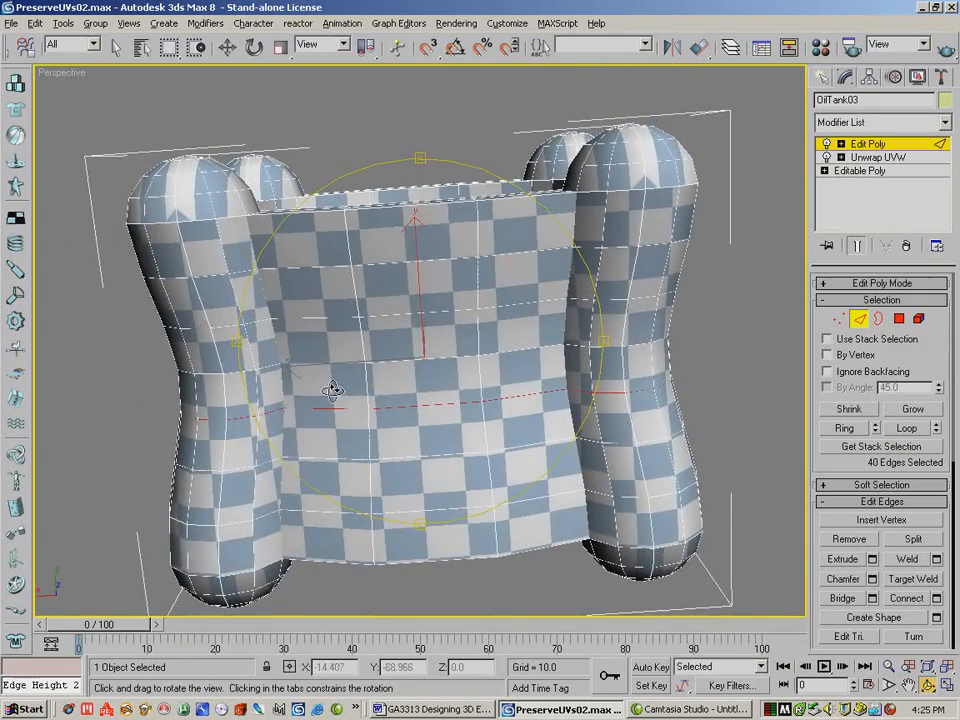
left_click_drag(396, 319, 440, 205)
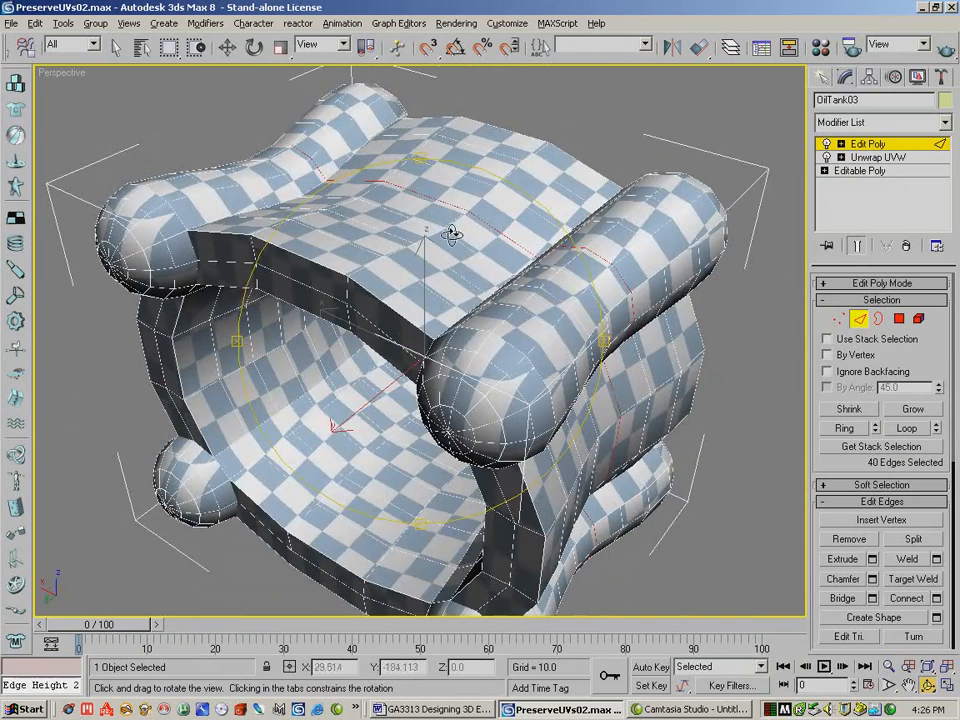
- Move the selected edge loop along the Y axis by about 0.4 units
left_click(228, 46)
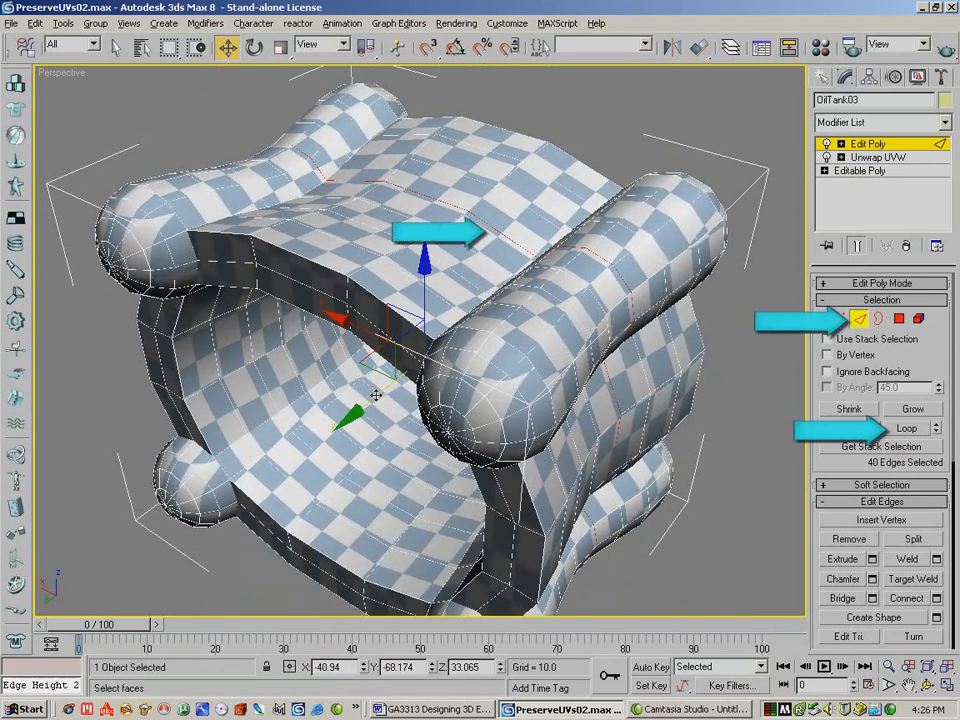
left_click_drag(376, 397, 390, 393)
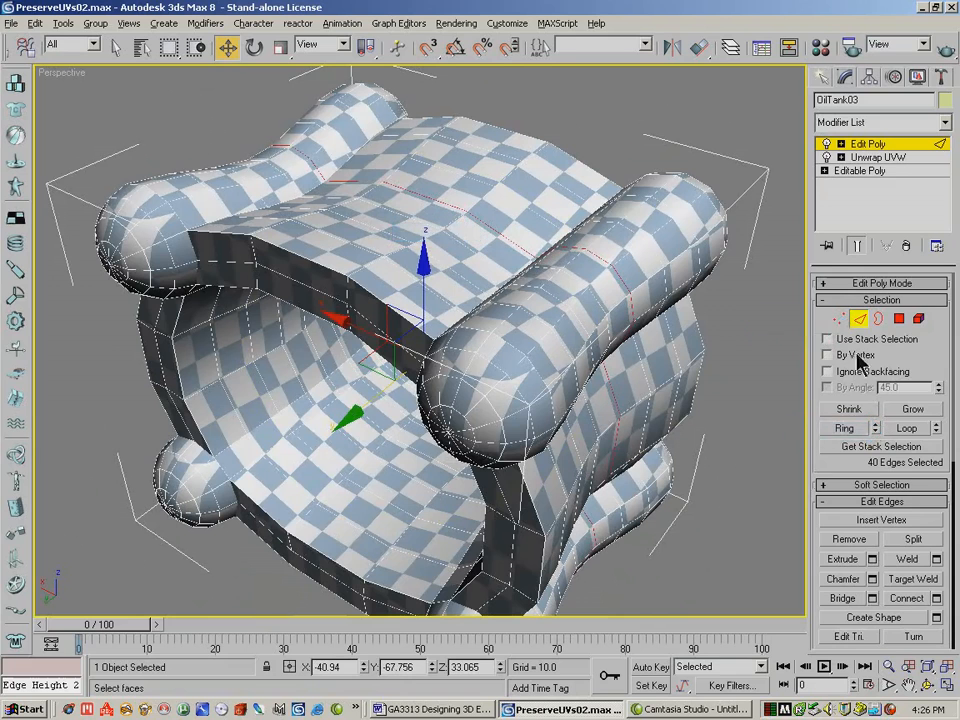
- Turn on Preserve UVs for the edge edits and move the selected edge loop along the Y axis by about 3.1 units
left_click_drag(828, 456, 859, 222)
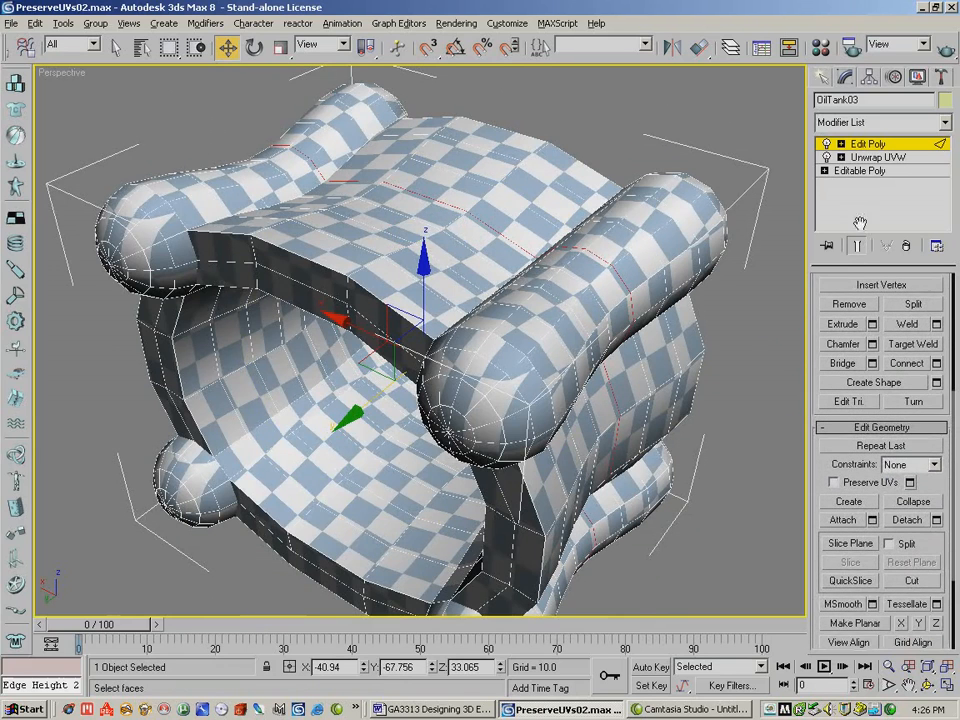
left_click_drag(818, 466, 818, 412)
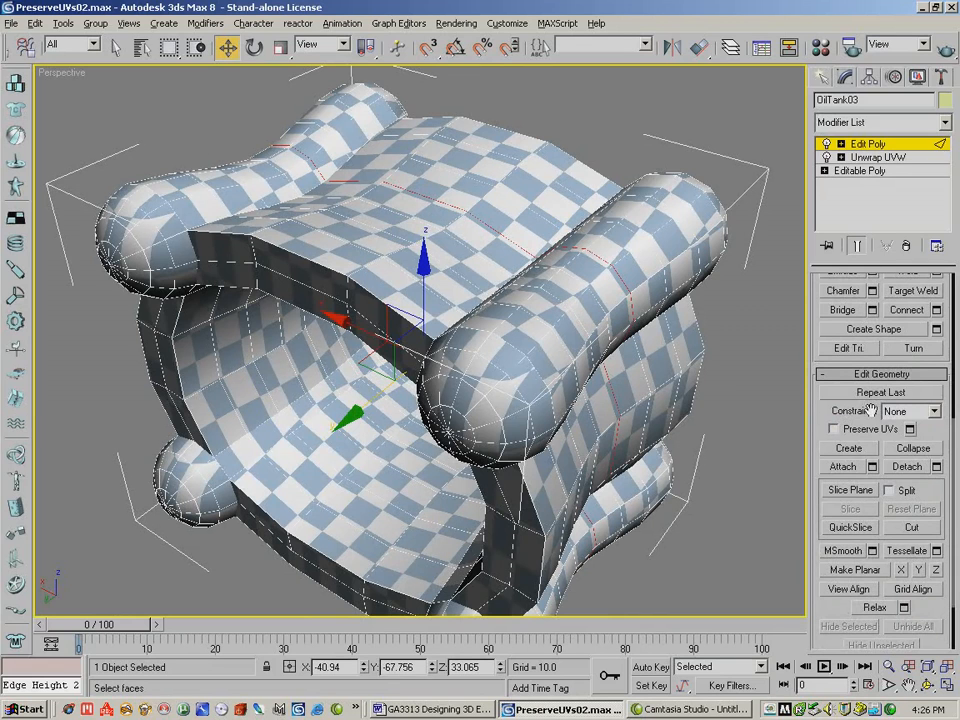
left_click_drag(814, 336, 810, 577)
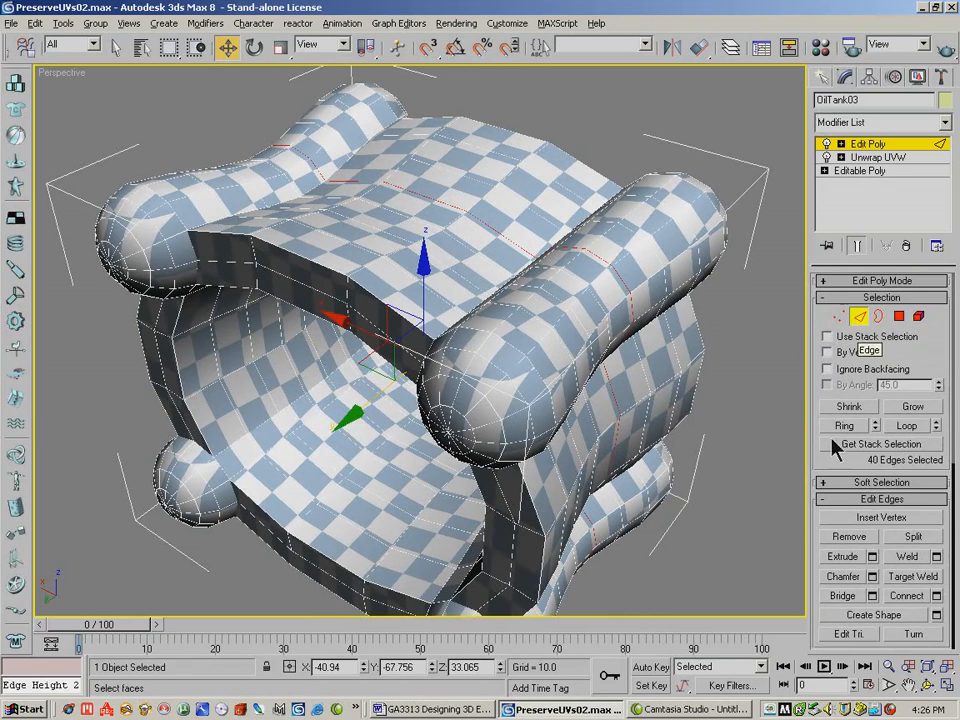
scroll(827, 546, "down", 5)
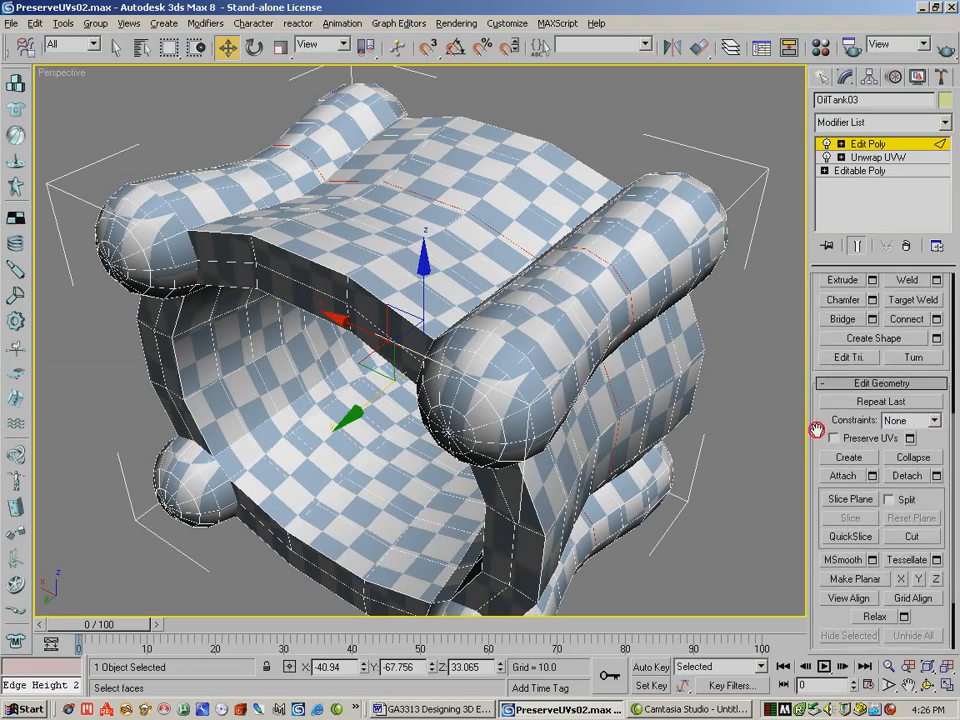
scroll(816, 435, "down", 3)
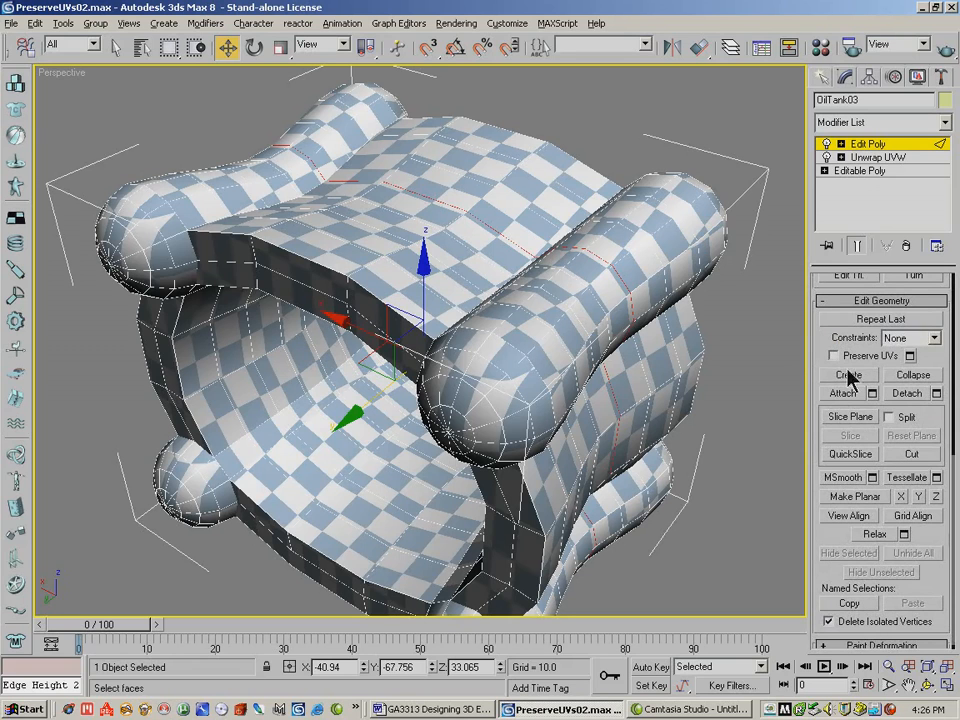
left_click(866, 360)
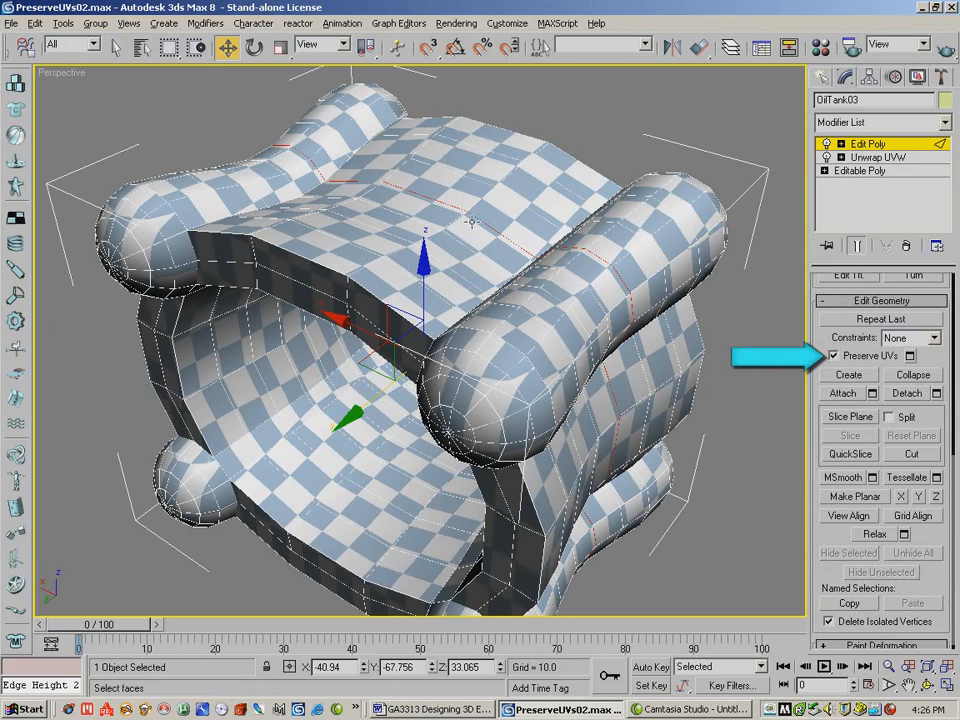
left_click_drag(369, 401, 363, 410)
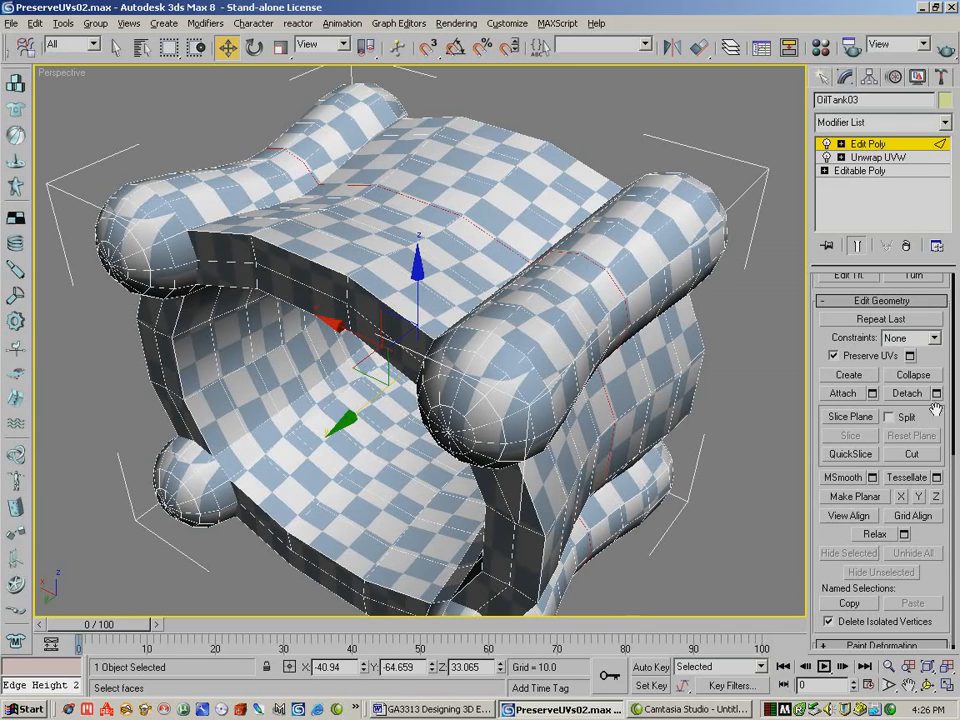
- Constrain the movement to Edge and slide the selected loop about 8.8 units along Y onto the neighbouring loop
left_click(910, 339)
left_click(906, 366)
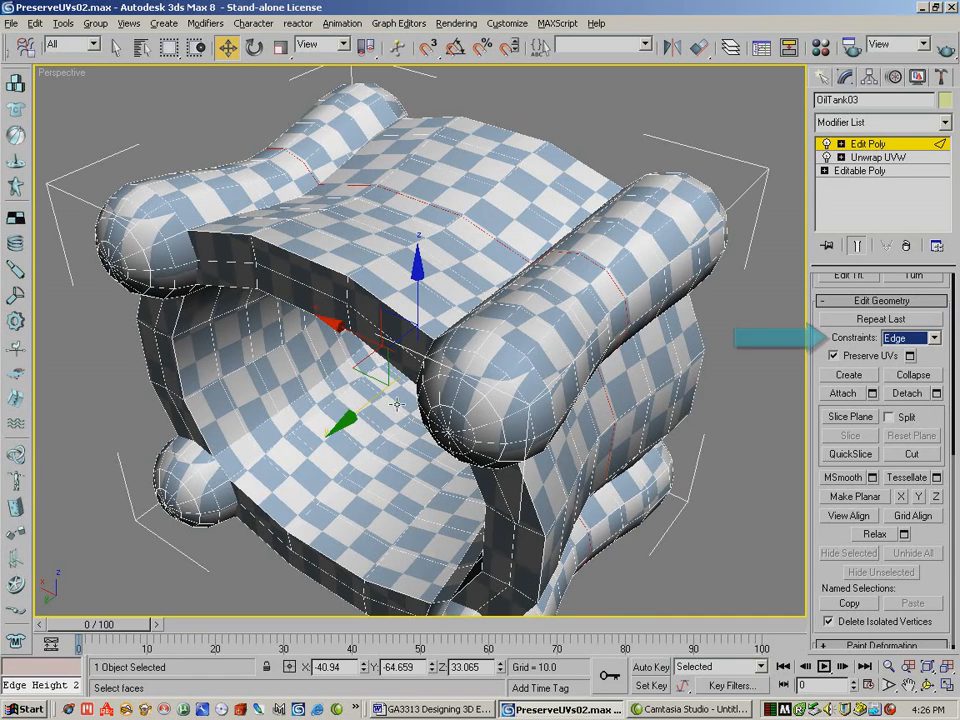
left_click_drag(377, 399, 348, 413)
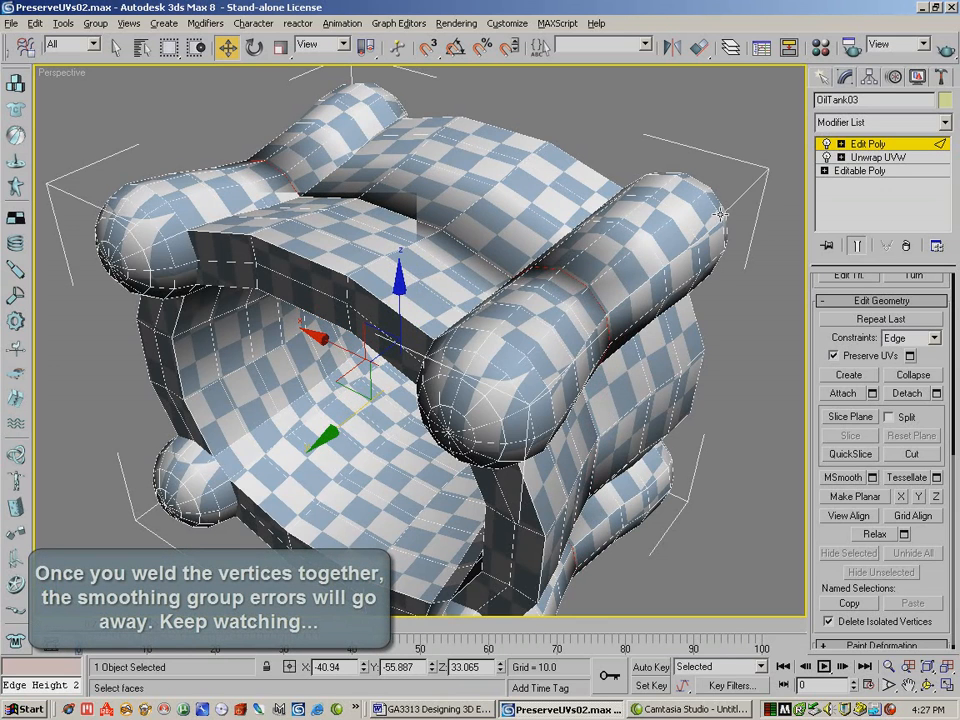
- Select all the model's vertices and weld them with a threshold of 0.1 to merge the overlapping loops
left_click(841, 144)
left_click(866, 157)
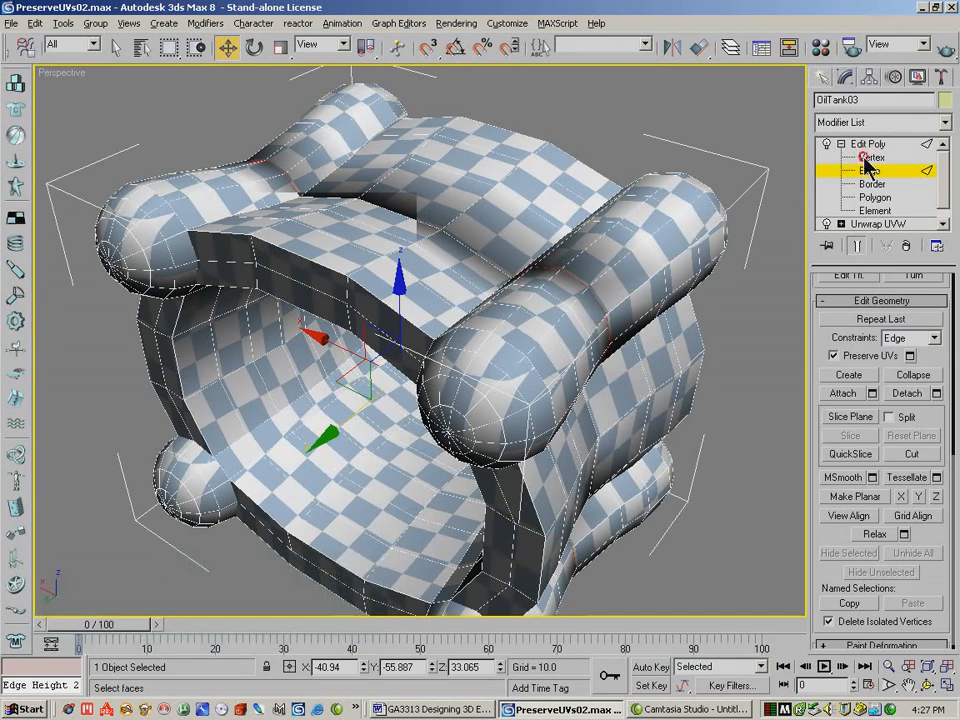
left_click_drag(174, 106, 765, 694)
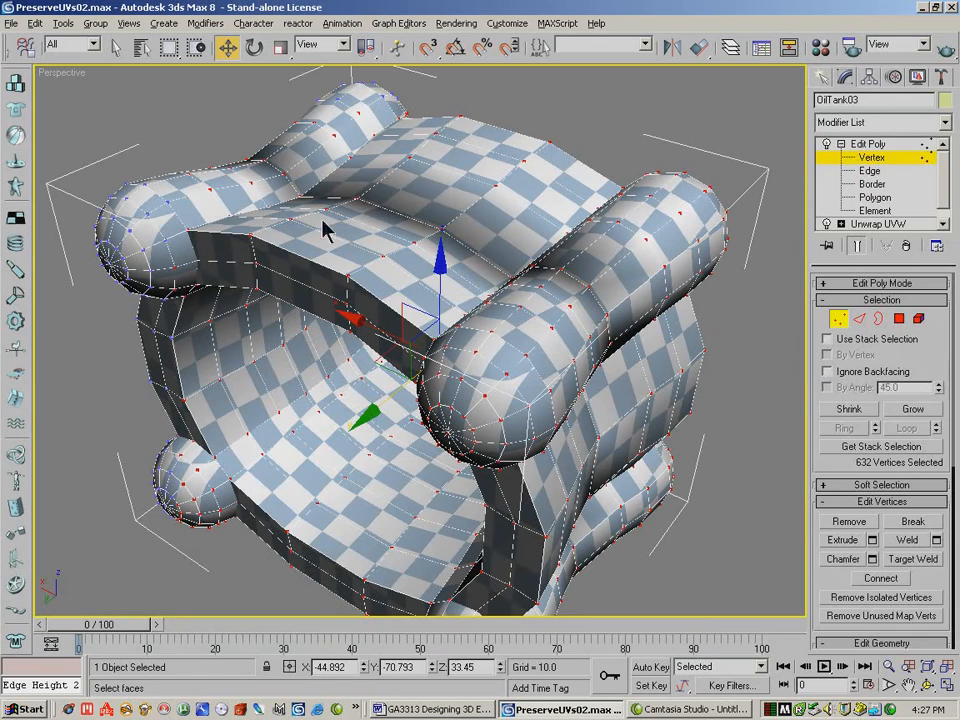
left_click_drag(66, 97, 758, 650)
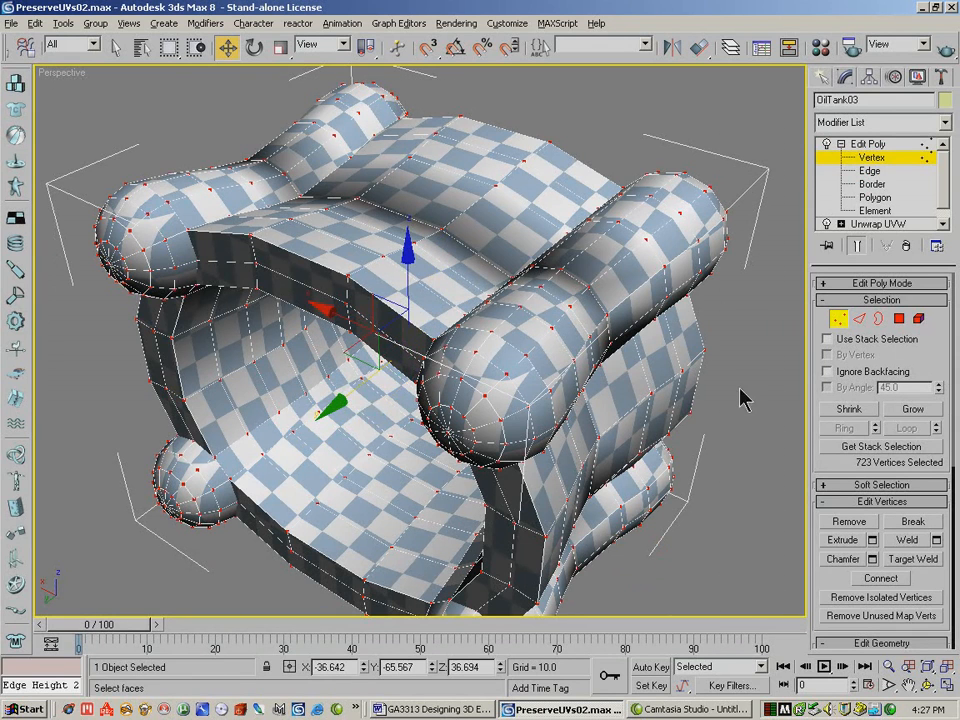
scroll(860, 440, "down", 3)
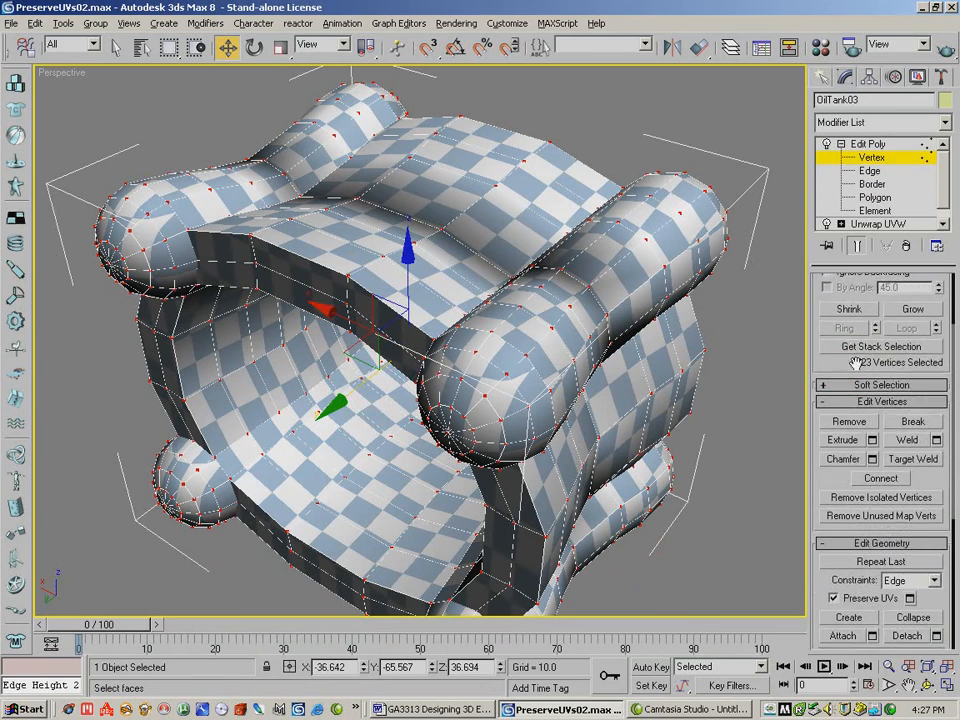
left_click(936, 433)
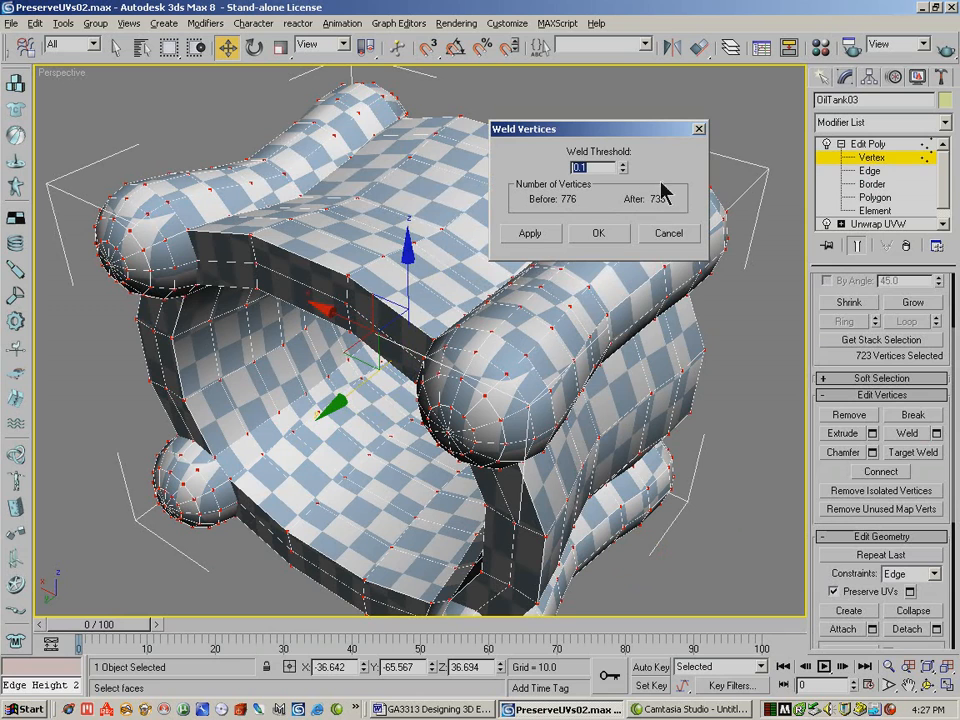
left_click(578, 236)
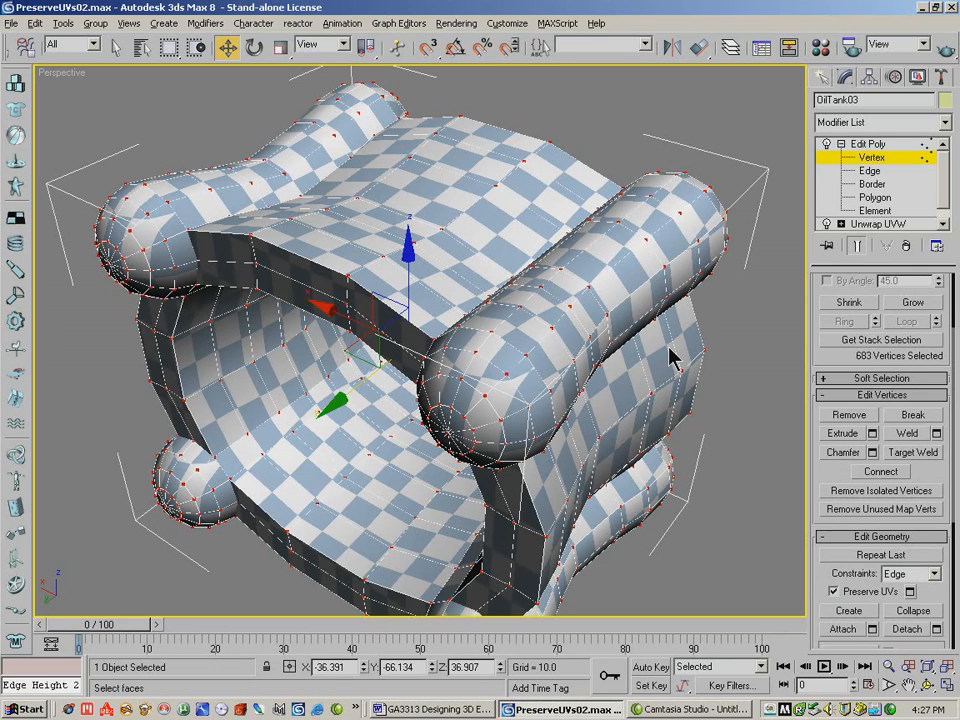
- Pick an edge on the front part of the top surface and expand it to its full edge loop
left_click_drag(858, 283, 852, 400)
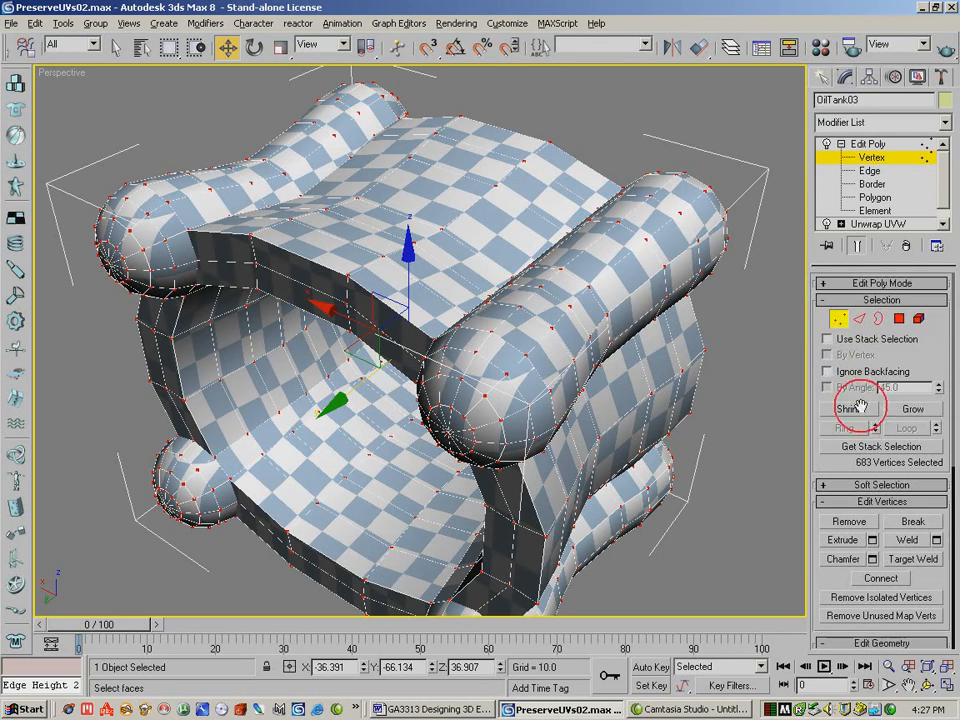
left_click(859, 318)
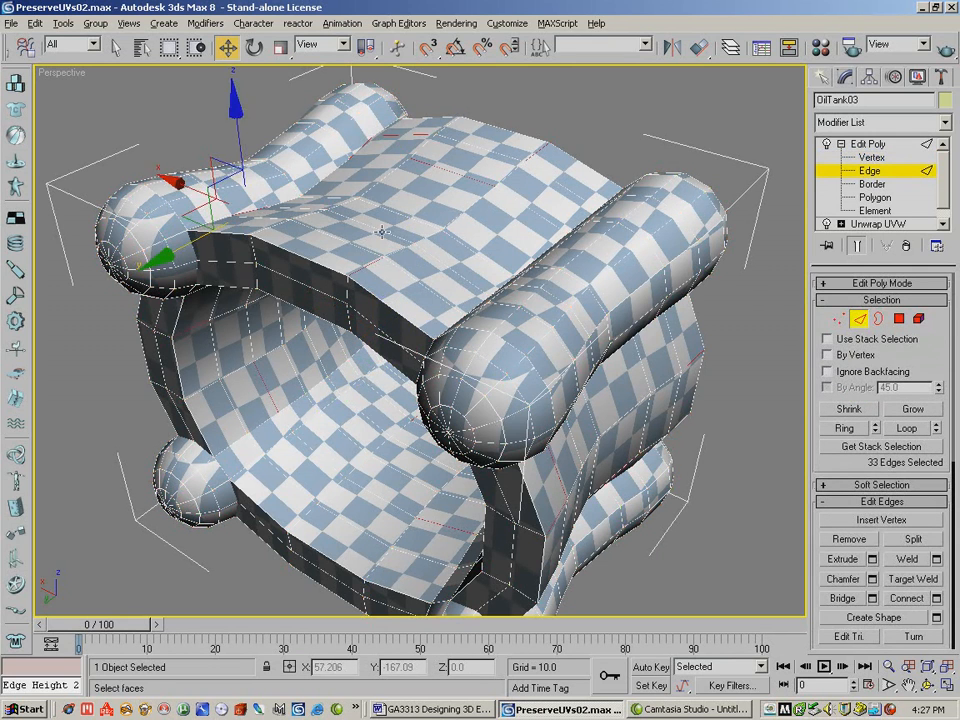
left_click(381, 232)
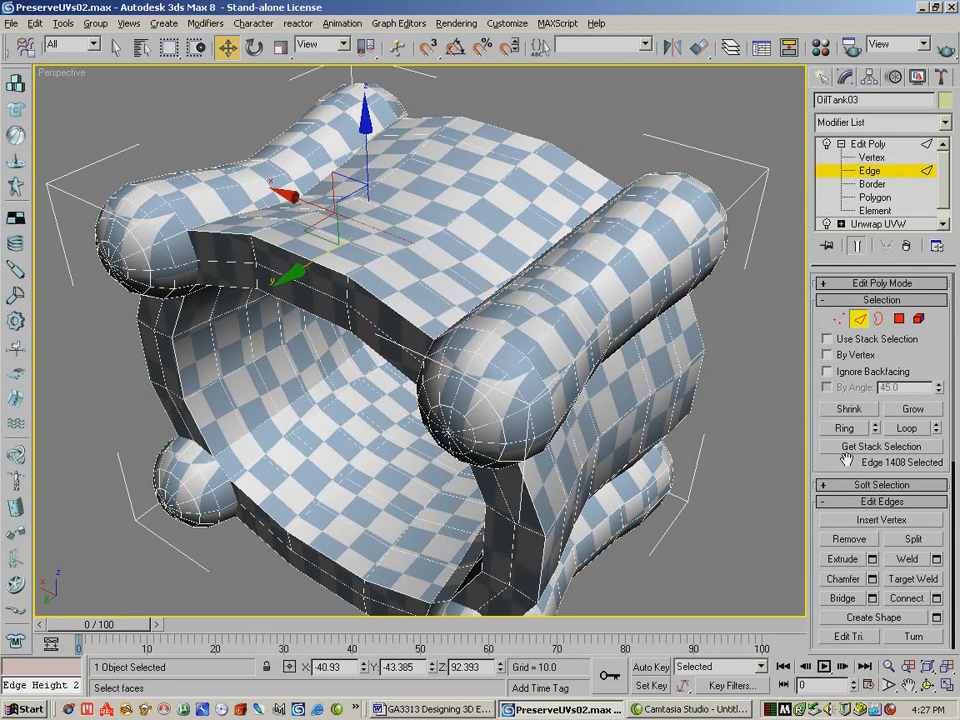
left_click_drag(846, 460, 864, 454)
left_click(903, 421)
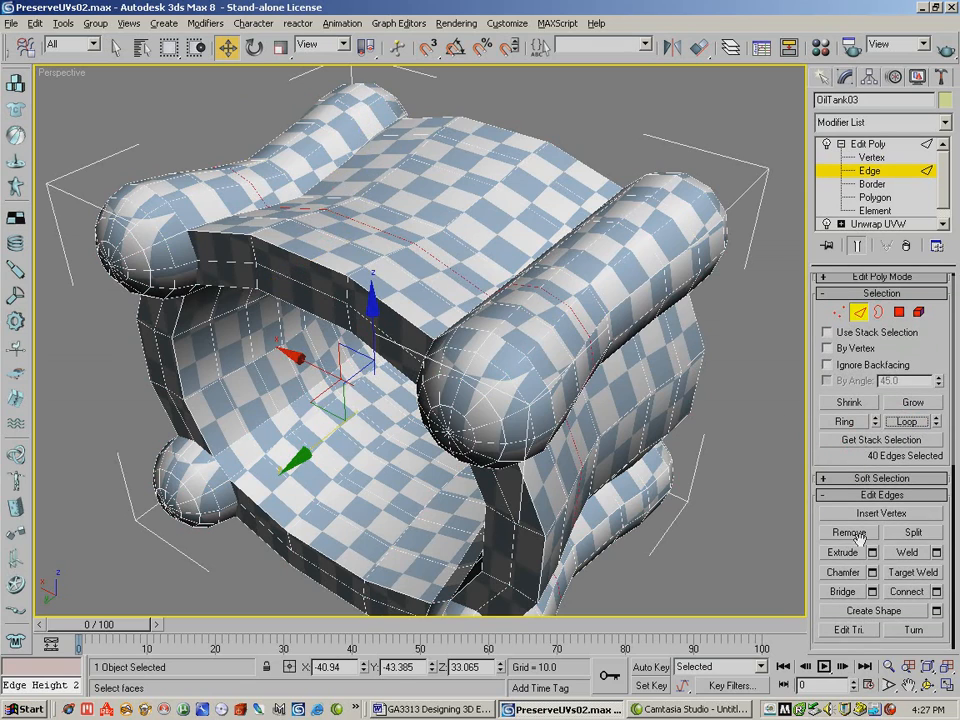
- Slide the front edge loop back along Y by about 12.5 units onto the neighbouring loop
left_click(927, 685)
left_click_drag(390, 402, 400, 250)
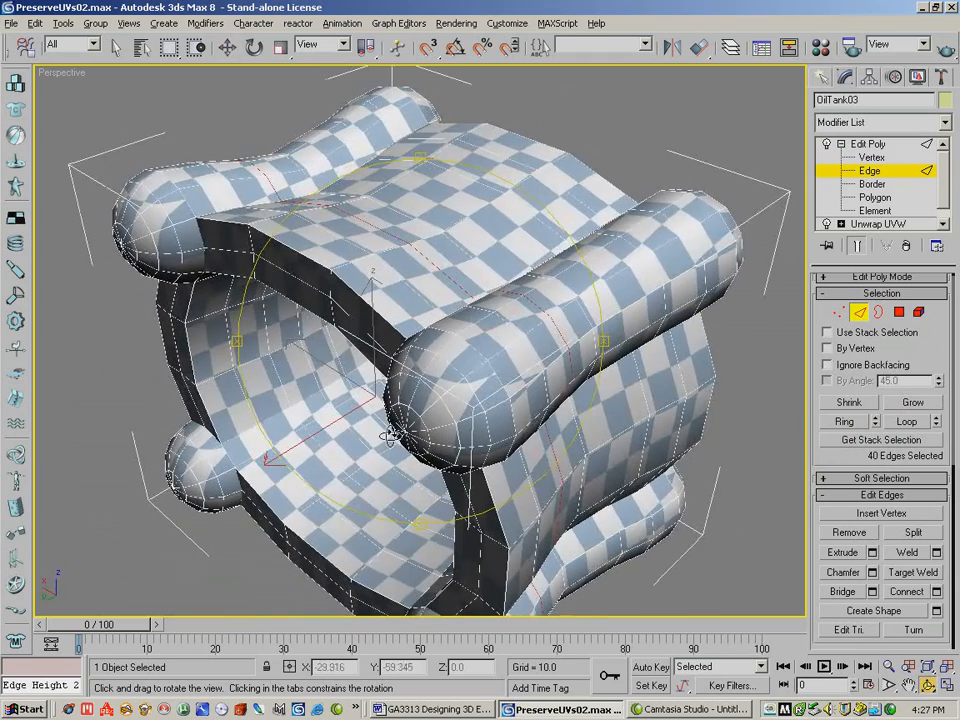
scroll(822, 456, "down", 5)
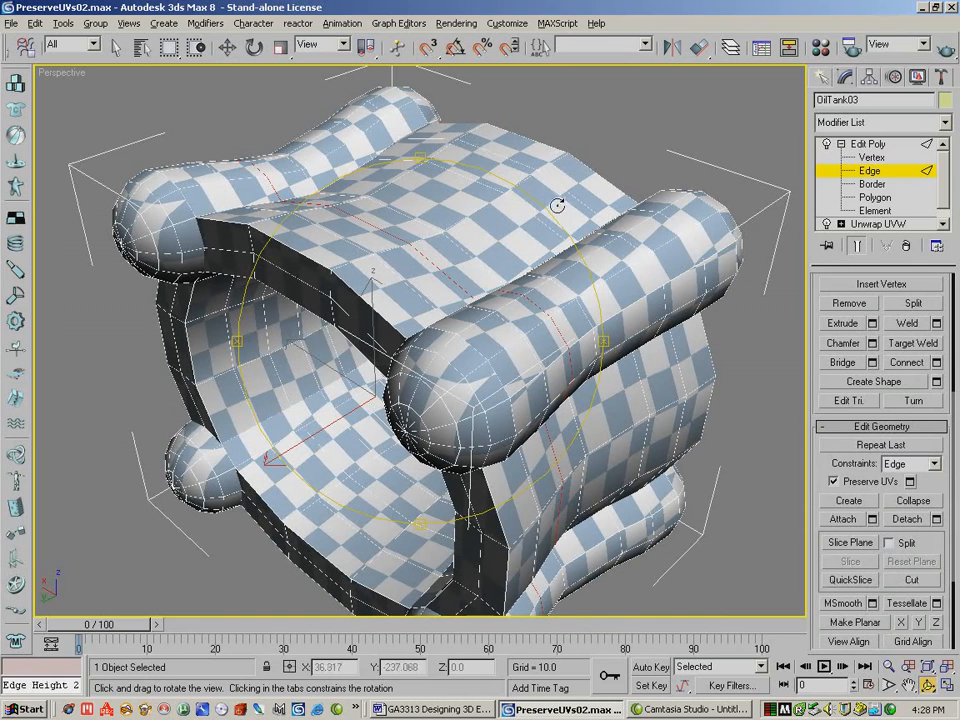
left_click(228, 47)
left_click_drag(324, 432, 413, 393)
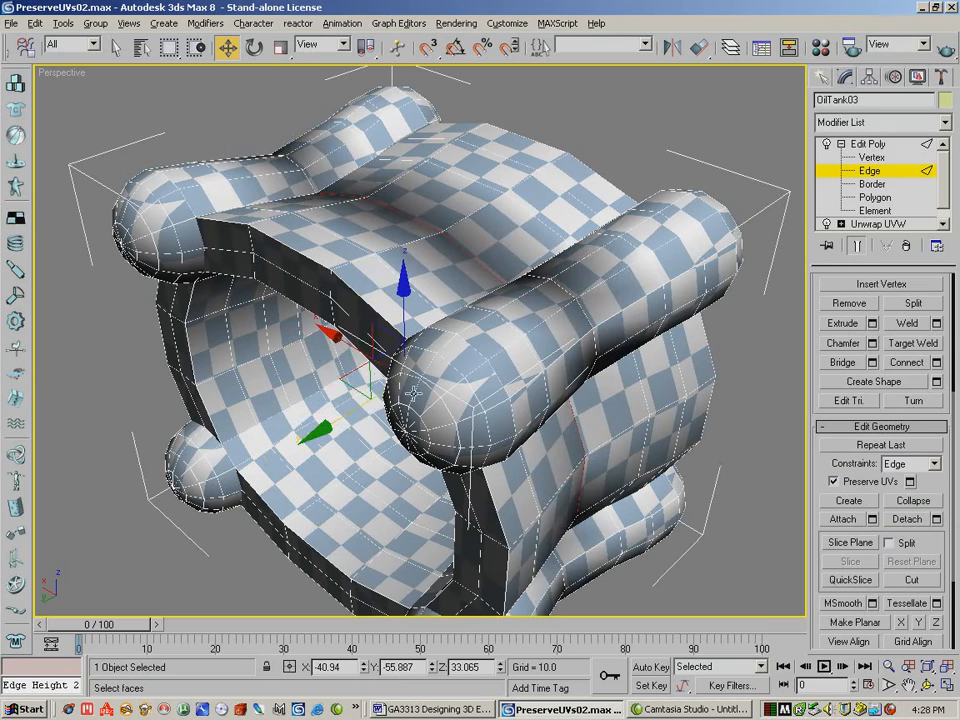
- Select all vertices again and weld the coincident ones where the front loop was collapsed
left_click(872, 157)
left_click_drag(65, 75, 821, 702)
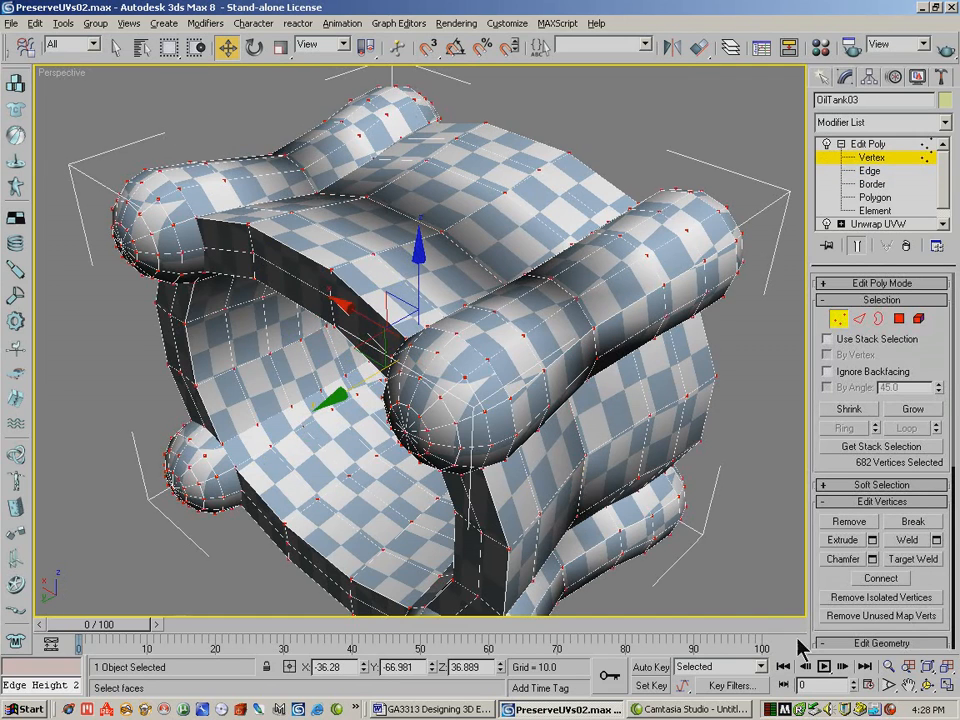
left_click(936, 540)
left_click(592, 230)
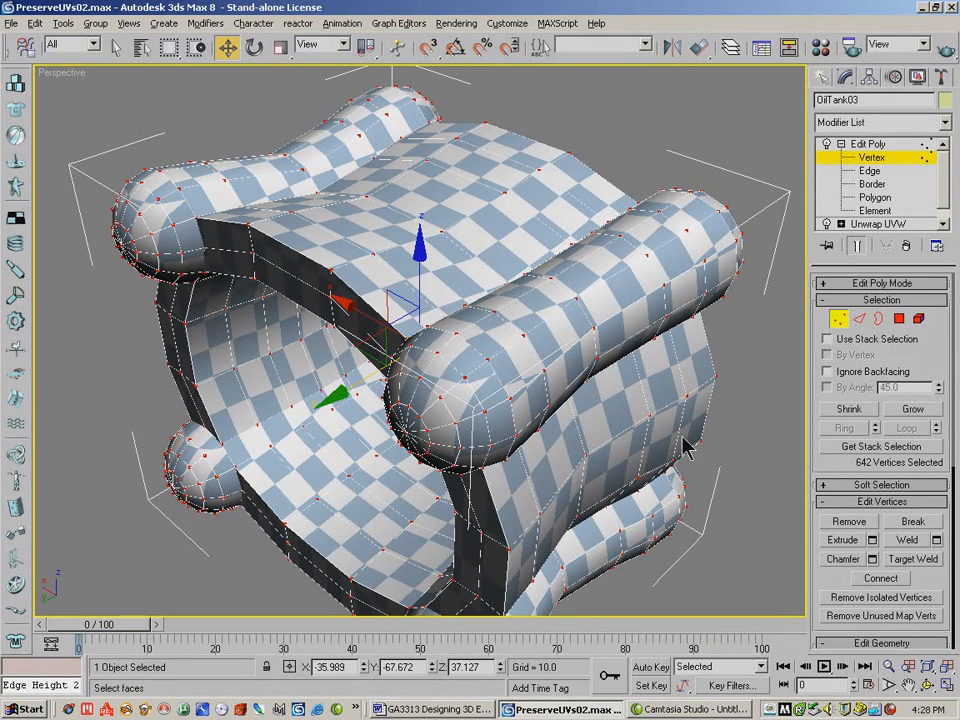
- Select the full edge loop closest to the rear end of the model's top surface
left_click(858, 318)
left_click(615, 204)
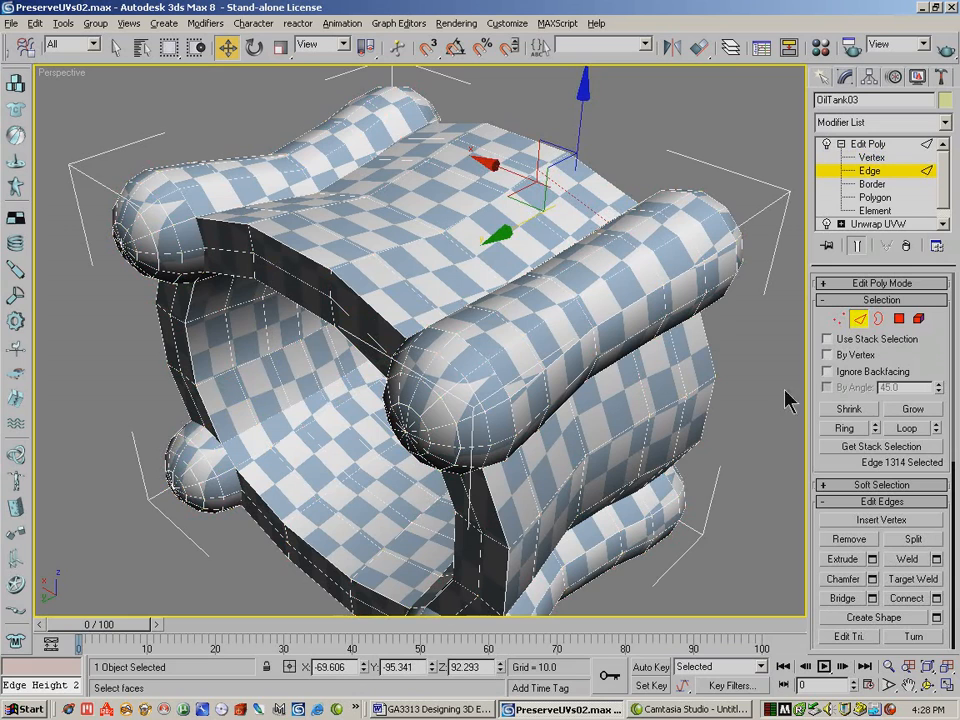
left_click(895, 428)
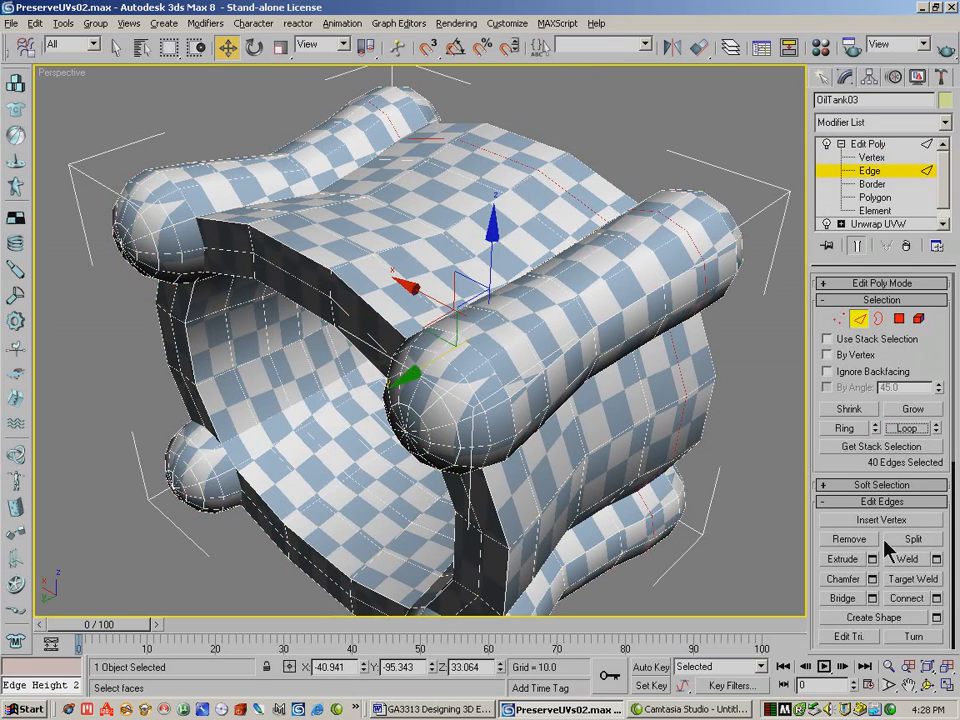
- Check the Preserve UVs map channels without changing them and slide the rear loop about 13.8 units in negative Y onto the rear border
left_click_drag(830, 445, 848, 294)
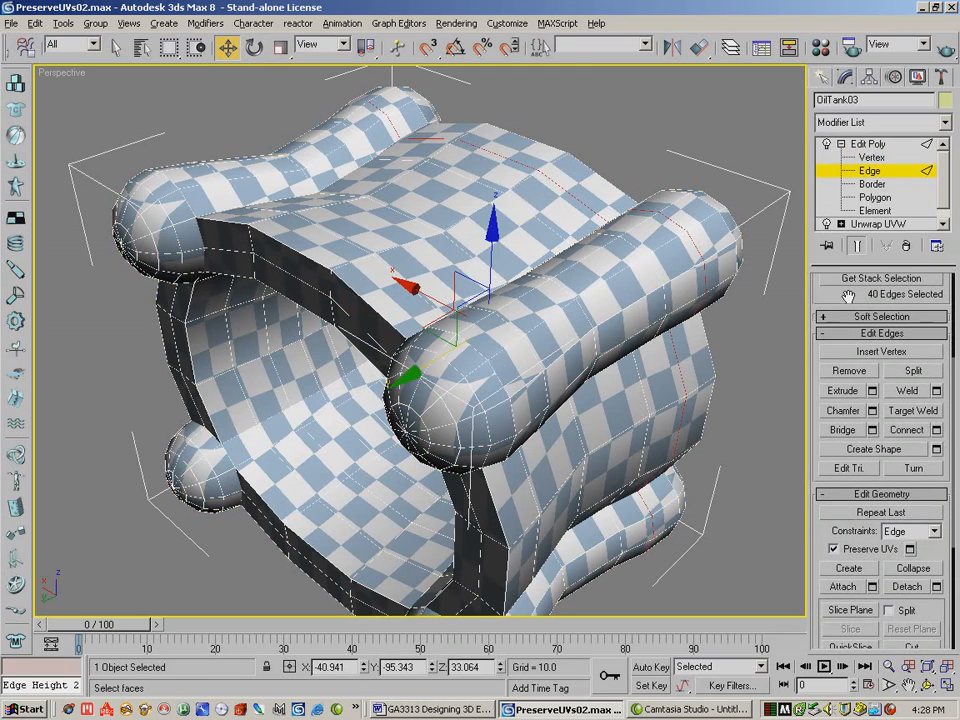
left_click(911, 549)
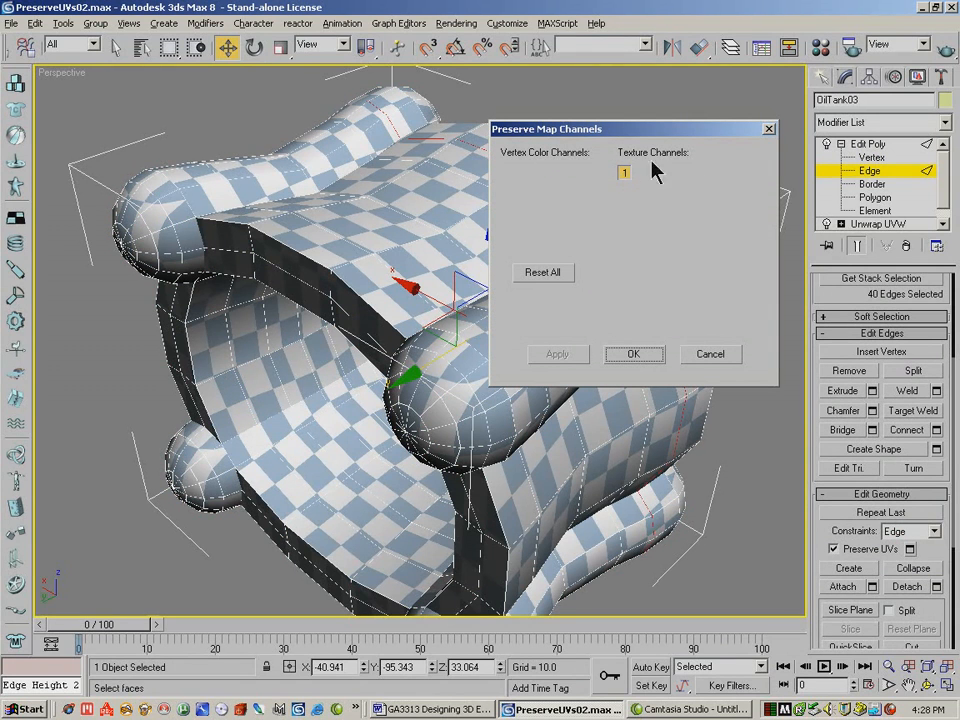
left_click(710, 355)
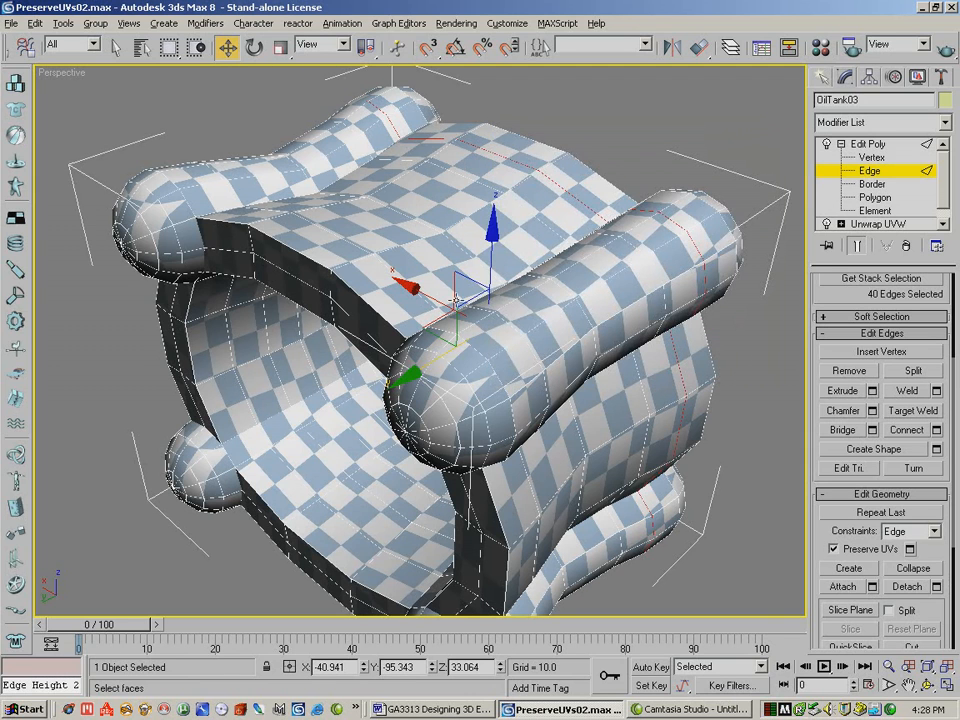
left_click_drag(438, 362, 742, 303)
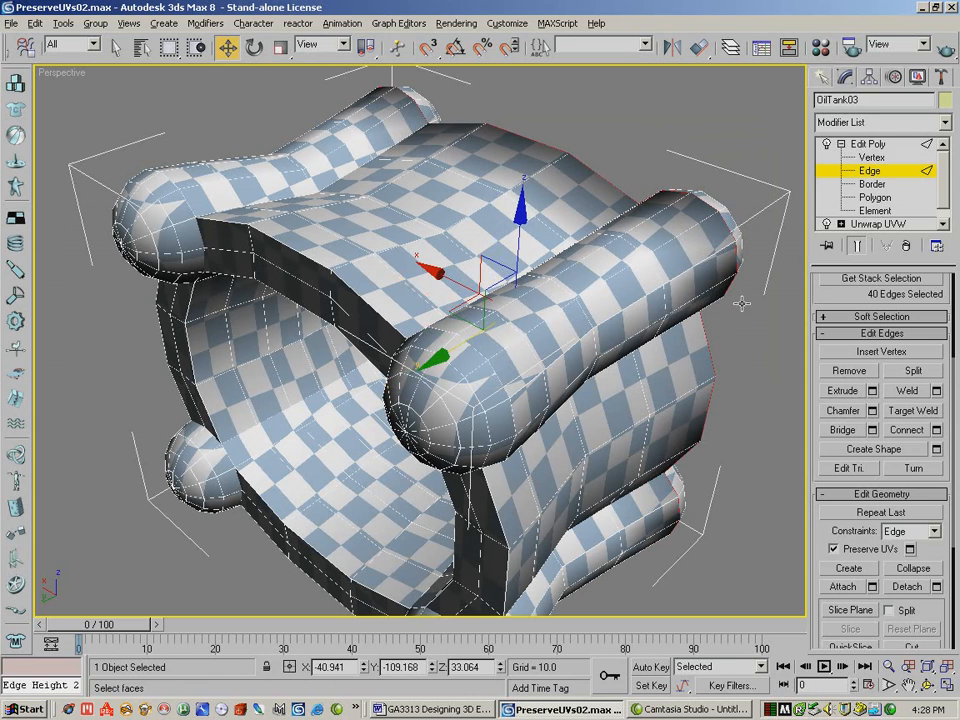
- Weld the selected vertices of the whole model with a threshold of 0.1 to merge the loop at the rear border
left_click(937, 392)
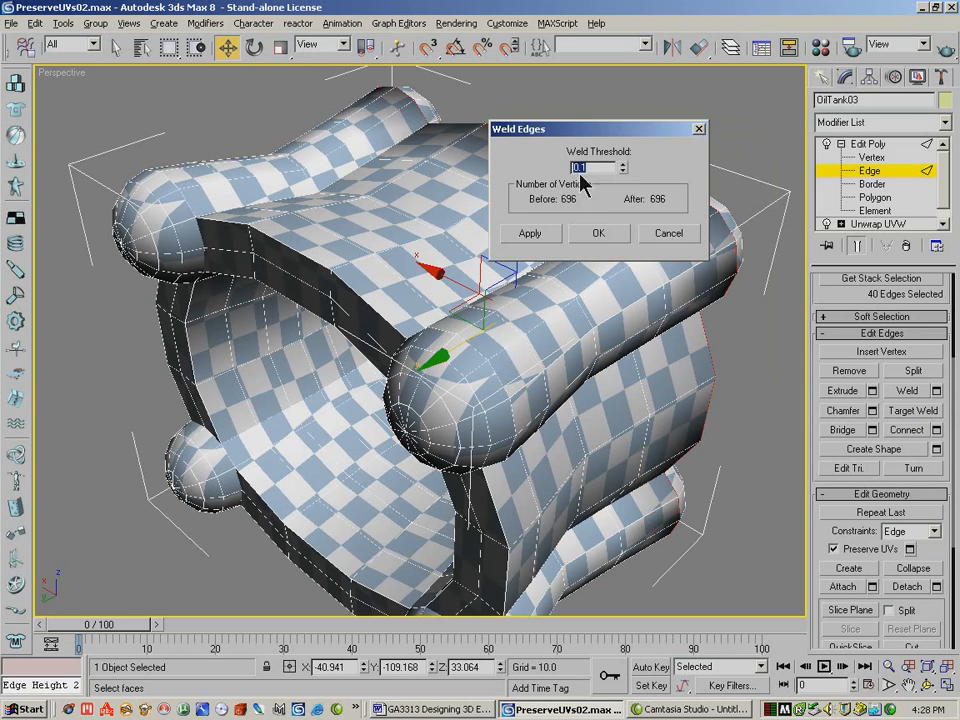
left_click(699, 130)
left_click_drag(834, 295, 838, 529)
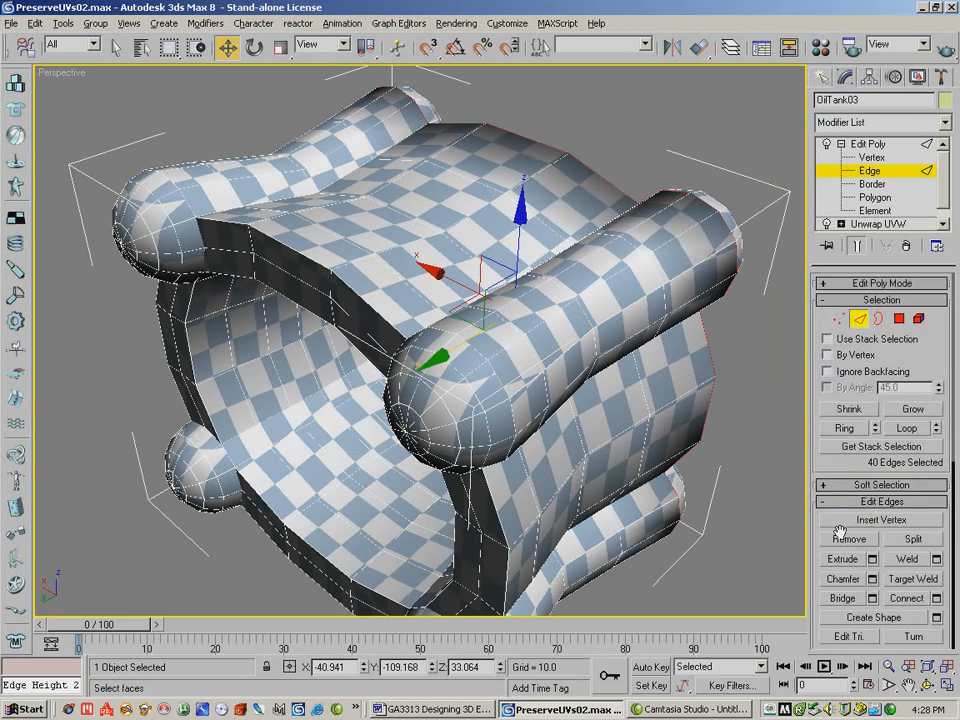
left_click(838, 314)
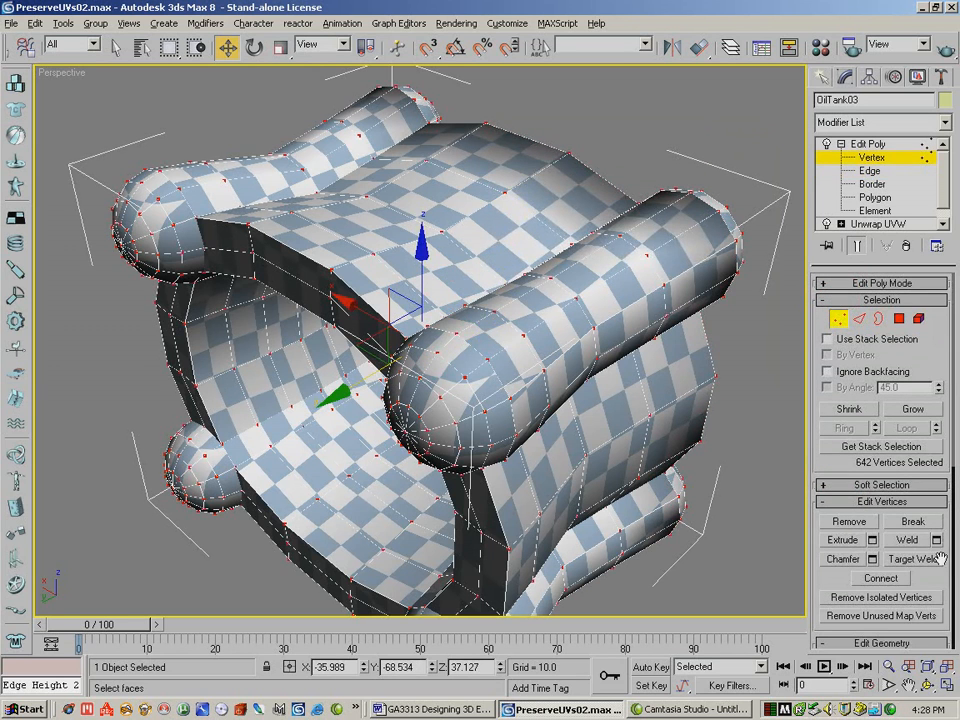
left_click(937, 539)
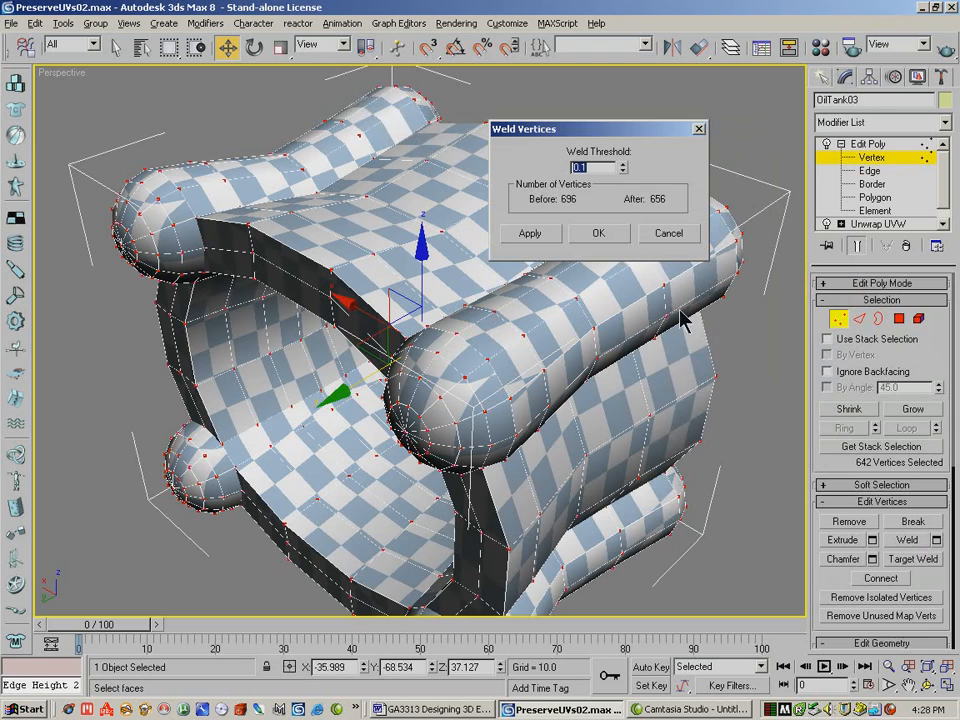
left_click(598, 234)
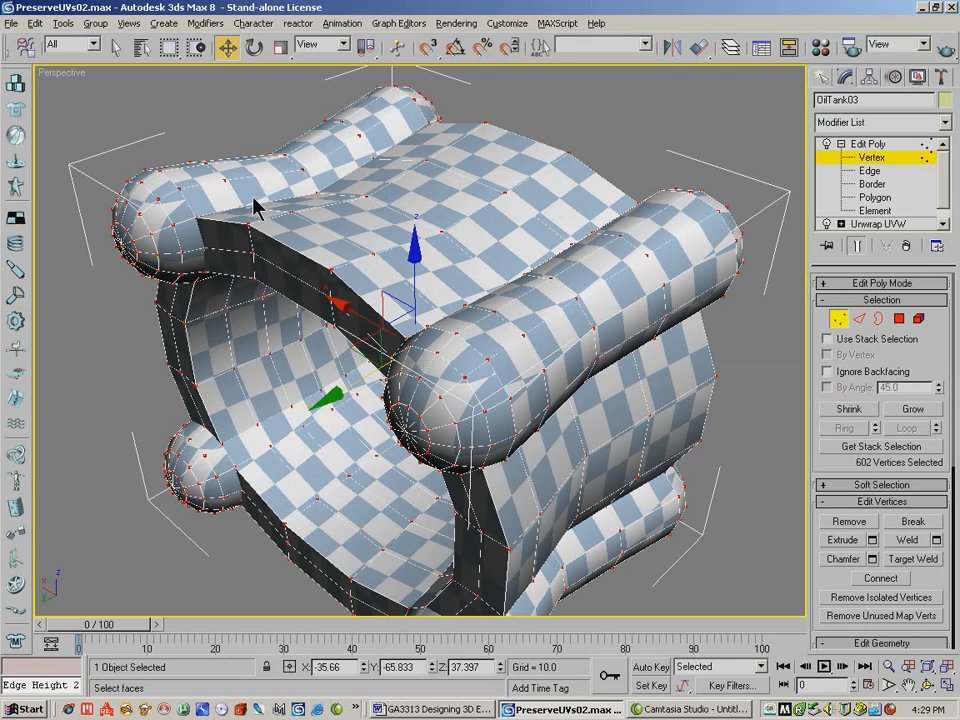
- Select the full edge loop nearest the model's front end and slide it about 13.9 units in positive Y onto the front border
left_click(859, 320)
left_click(355, 245)
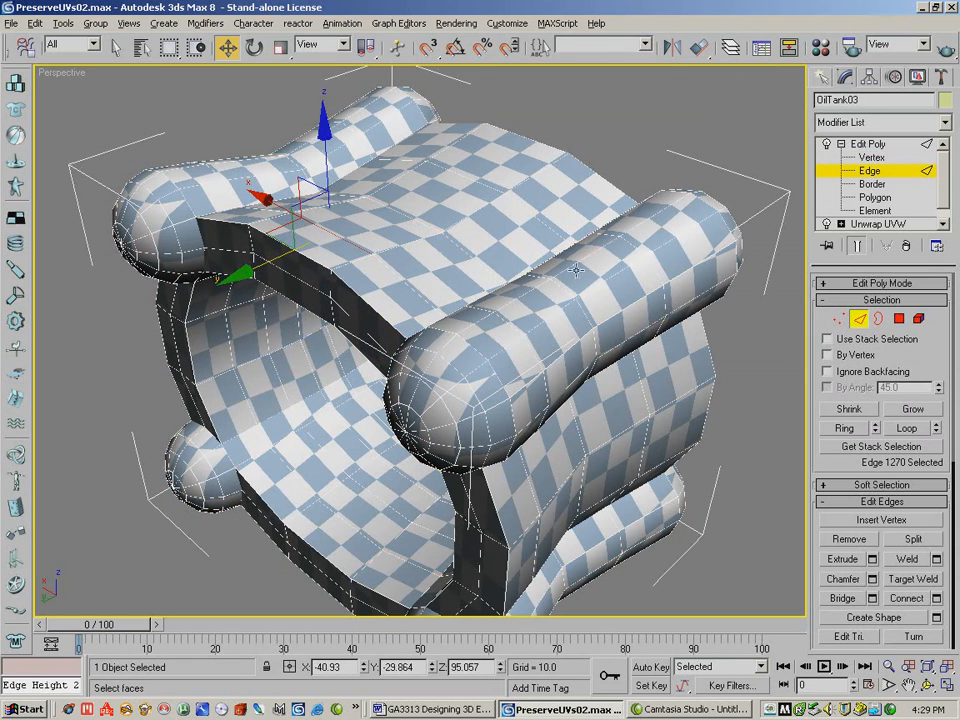
left_click(924, 428)
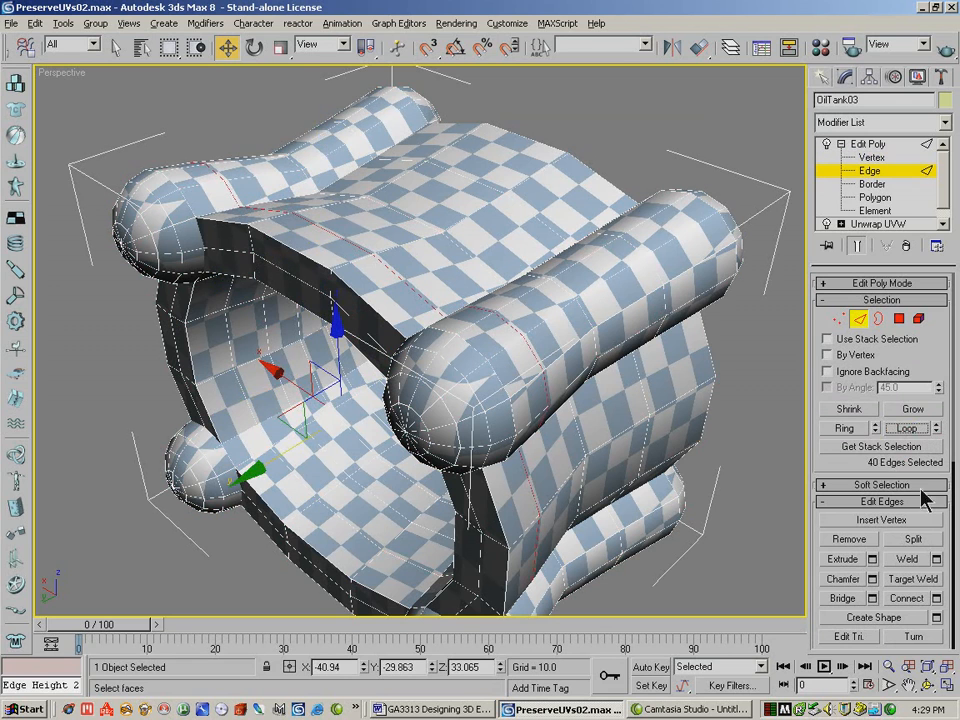
left_click_drag(943, 553, 600, 251)
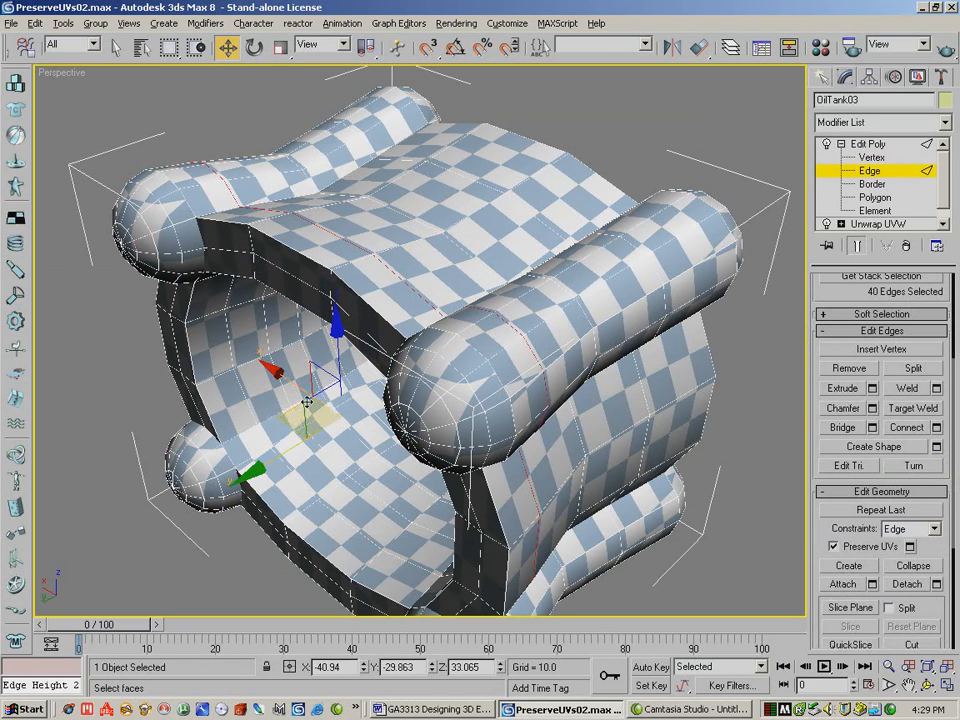
left_click_drag(290, 453, 257, 480)
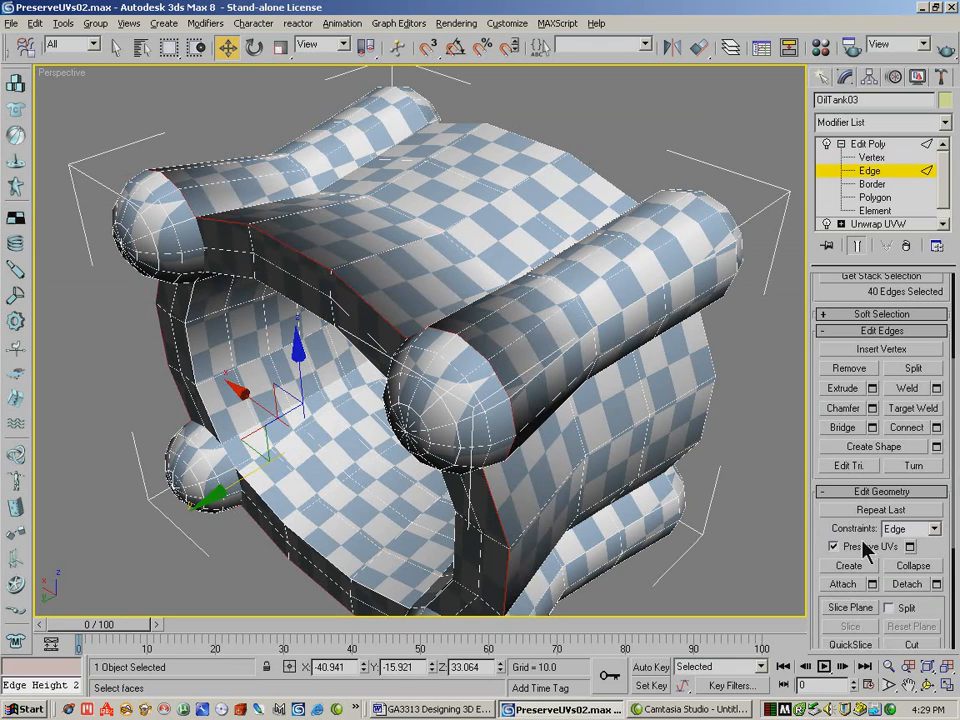
- Return to vertex level and weld the selected vertices of the whole model to merge the collapsed loop at the front border
mouse_move(943, 553)
left_mouse_down()
mouse_move(938, 430)
mouse_move(928, 562)
left_mouse_up()
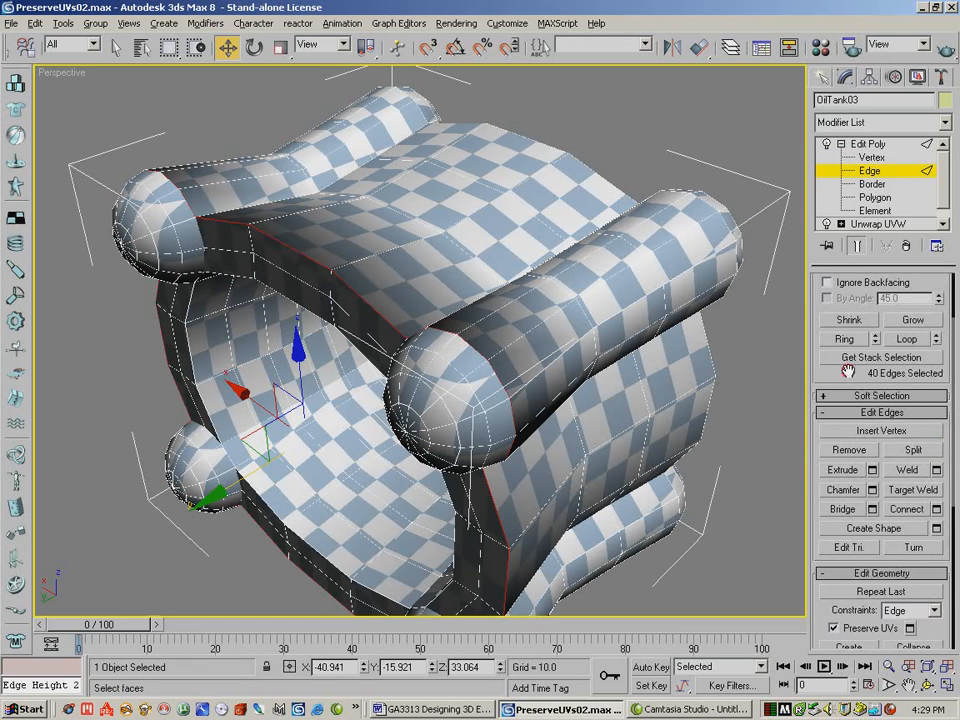
left_click_drag(848, 371, 857, 485)
left_click(838, 318)
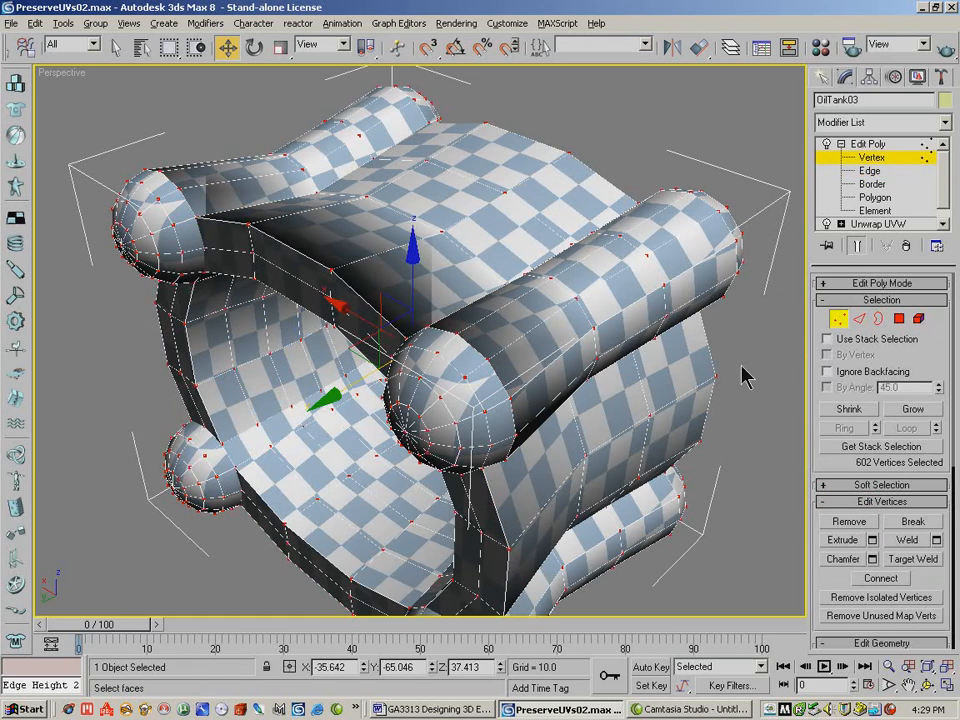
left_click(935, 540)
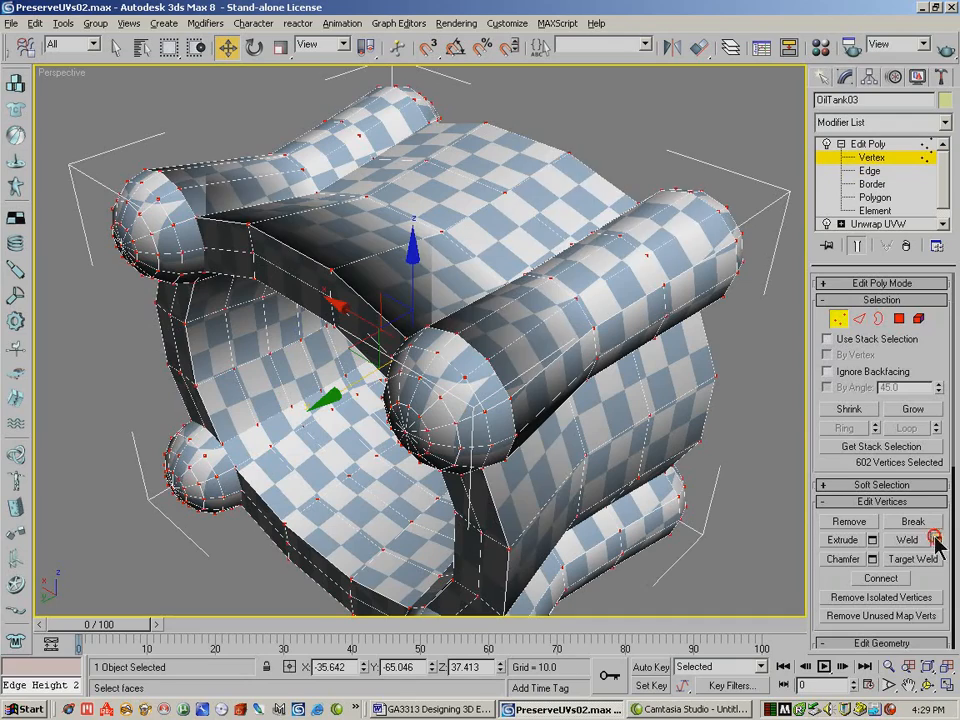
left_click(597, 234)
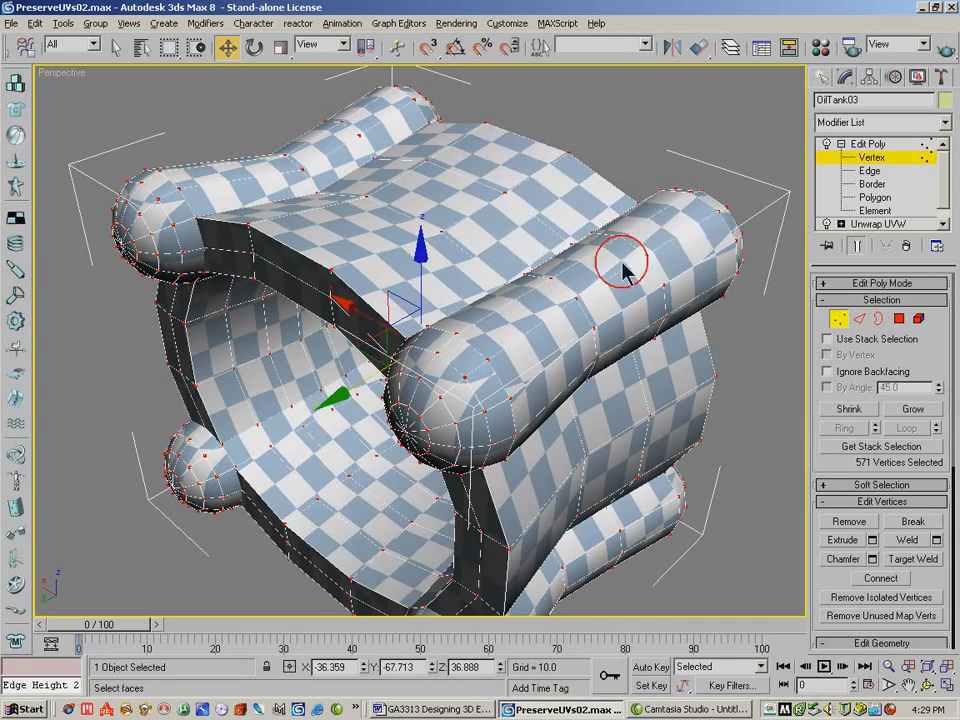
- Examine the checker mapping around the merged front border from several angles and highlight the remaining edge loop closest to it
left_click(884, 676)
left_click_drag(328, 280, 421, 387)
left_click_drag(376, 308, 386, 304)
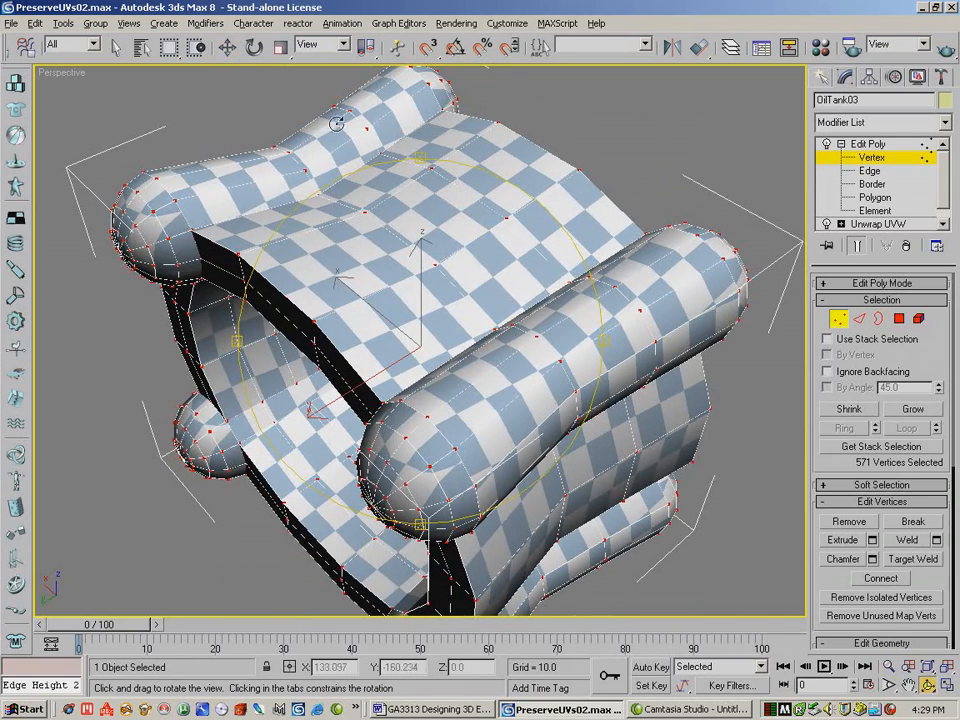
left_click(228, 47)
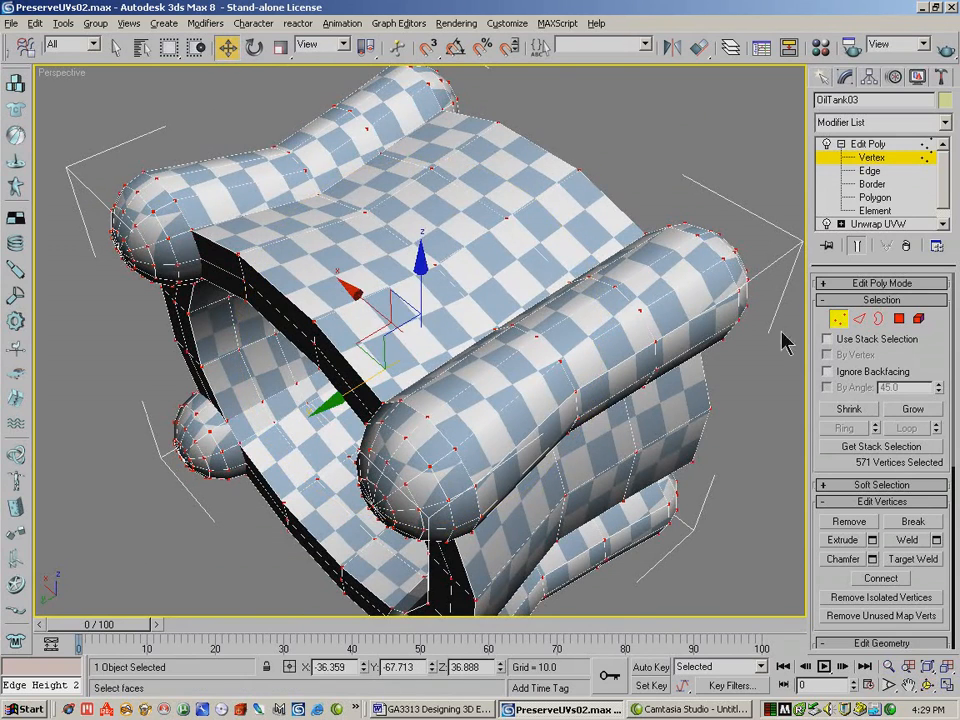
left_click(861, 320)
left_click(347, 207)
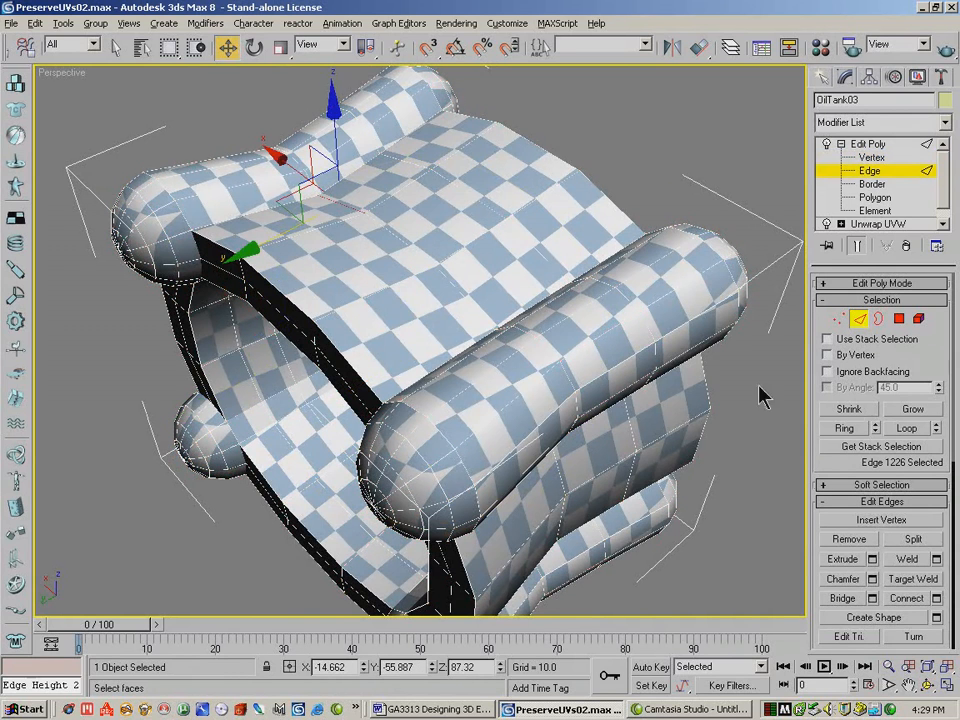
left_click(908, 428)
left_click_drag(347, 407, 250, 172)
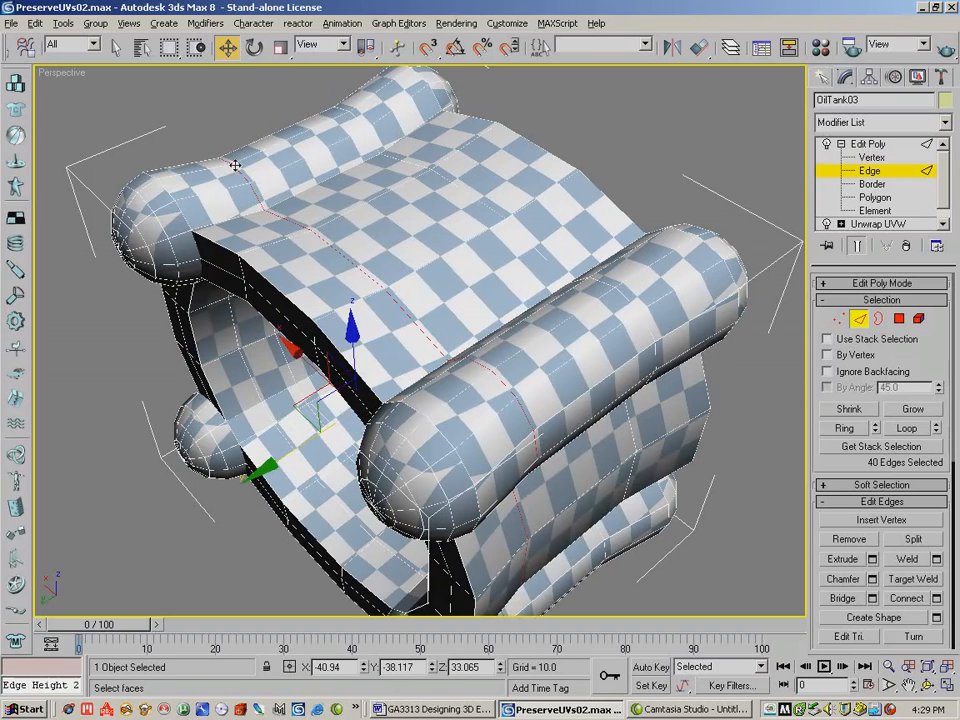
left_click(927, 685)
left_click_drag(494, 385, 326, 238)
- Leave edge level and check the model's triangle and polygon counts with the Polygon Counter
left_click(860, 319)
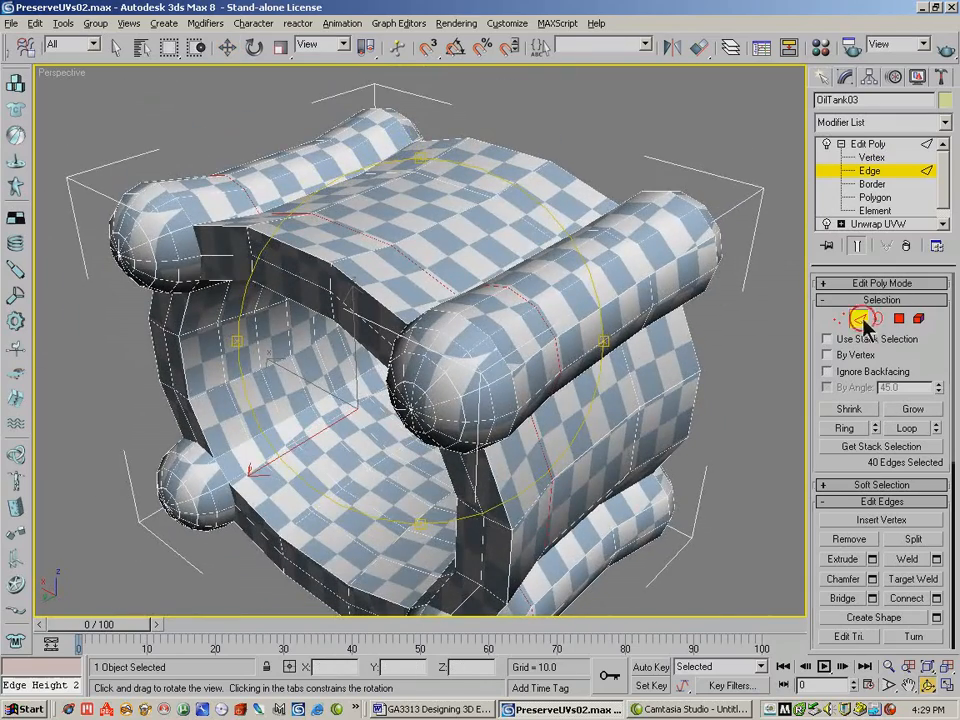
left_click(943, 76)
left_click(881, 263)
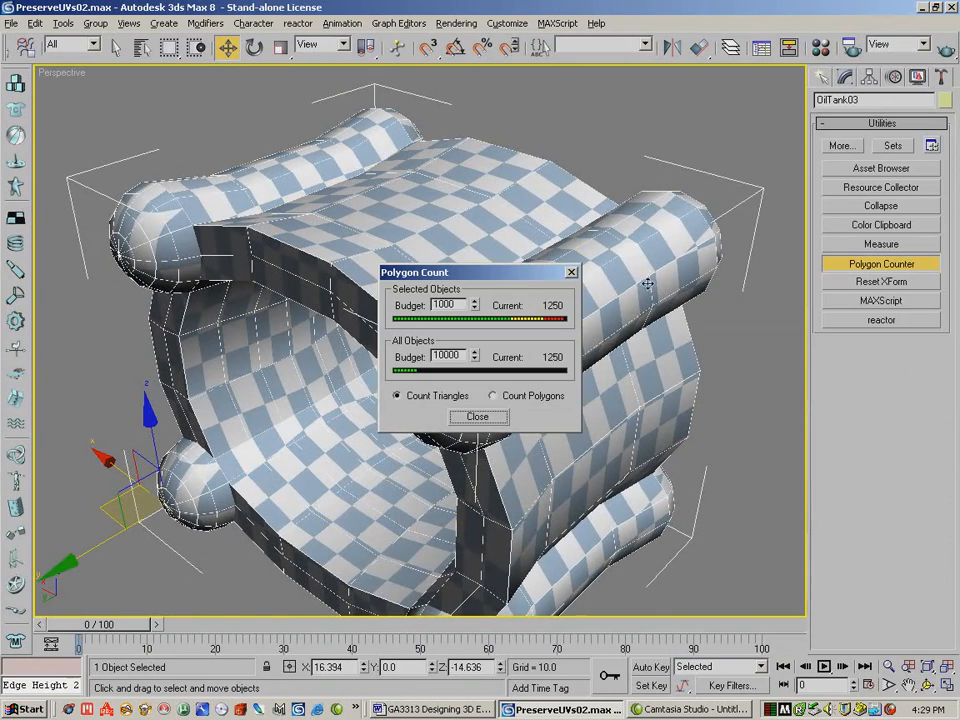
left_click(510, 396)
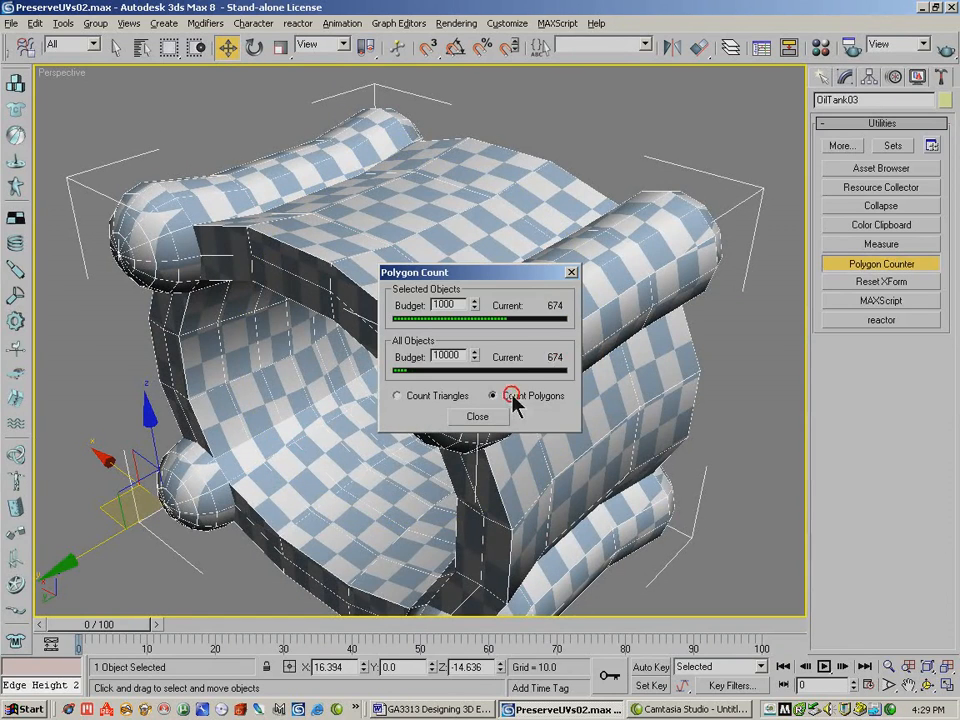
left_click(571, 273)
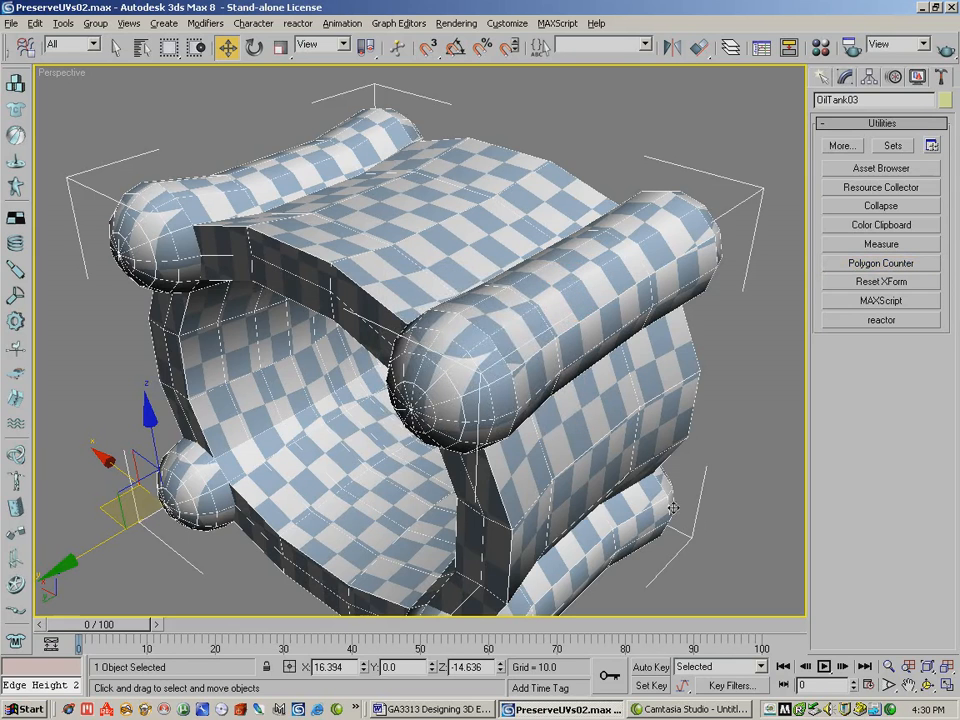
- Select the full middle edge loop around the rounded front cap of the upper roller on the negative X side
left_click(927, 685)
left_click_drag(504, 392, 516, 371)
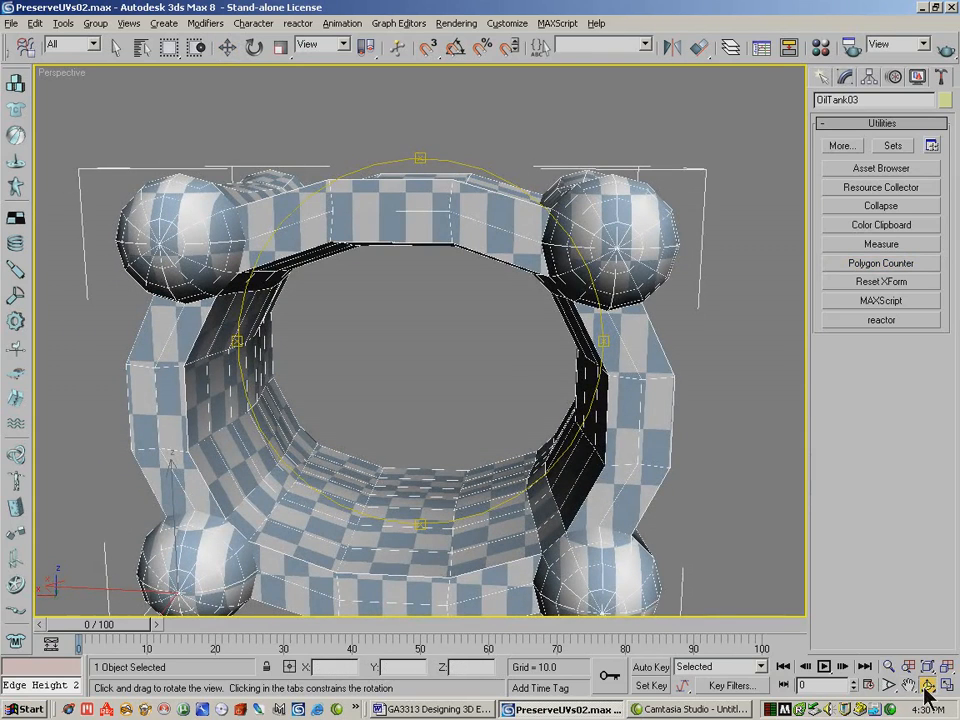
left_click(887, 665)
left_click_drag(596, 463, 596, 350)
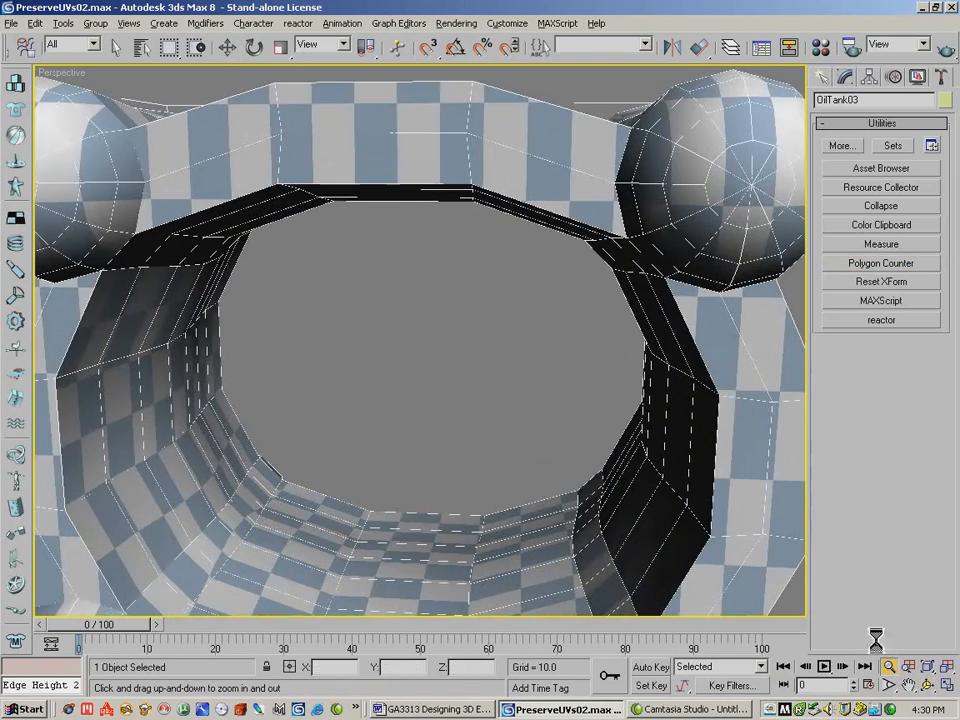
left_click(907, 685)
left_click_drag(536, 317, 340, 415)
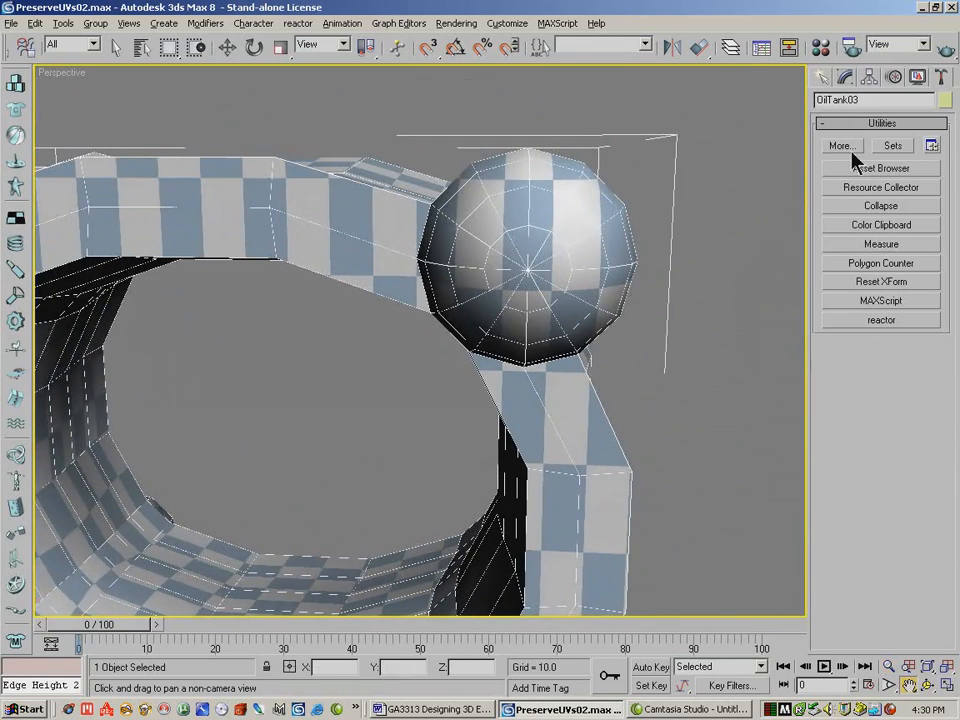
left_click(845, 78)
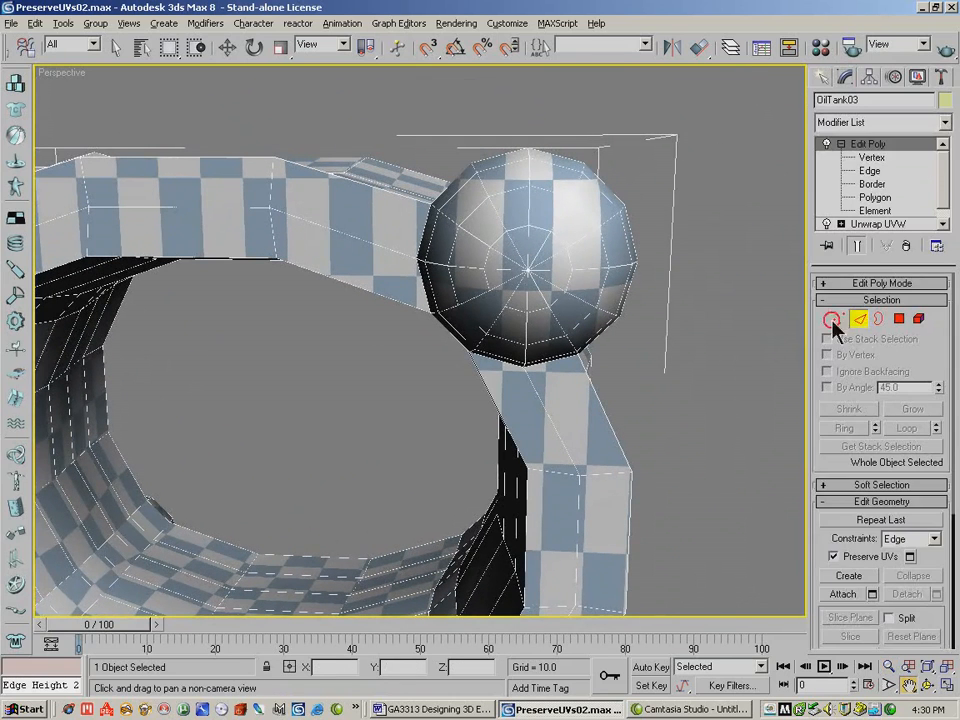
left_click(511, 190)
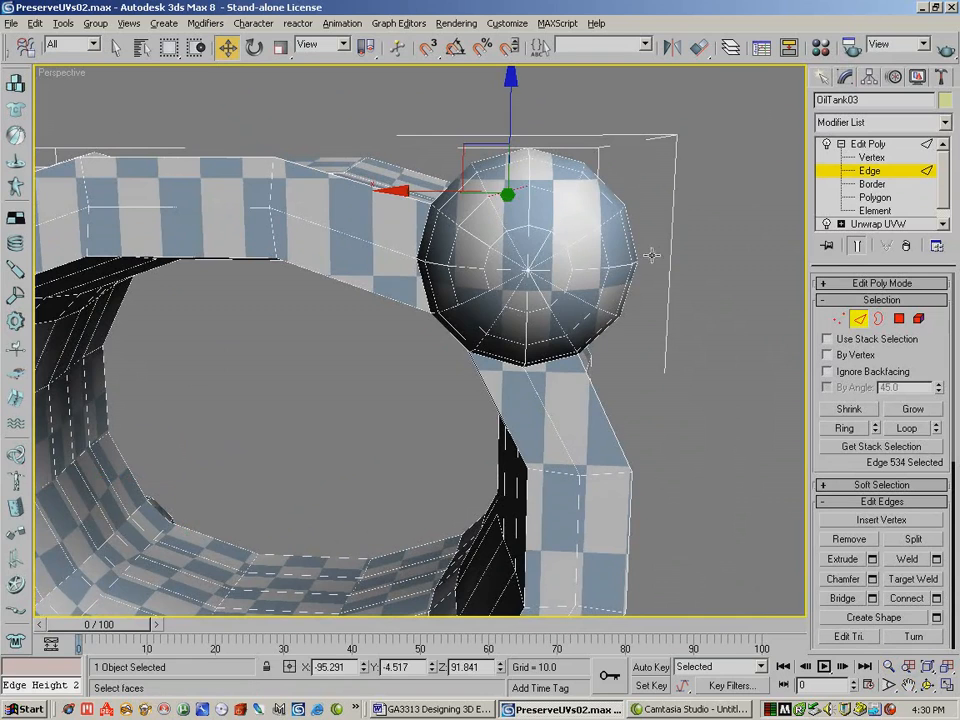
left_click(910, 428)
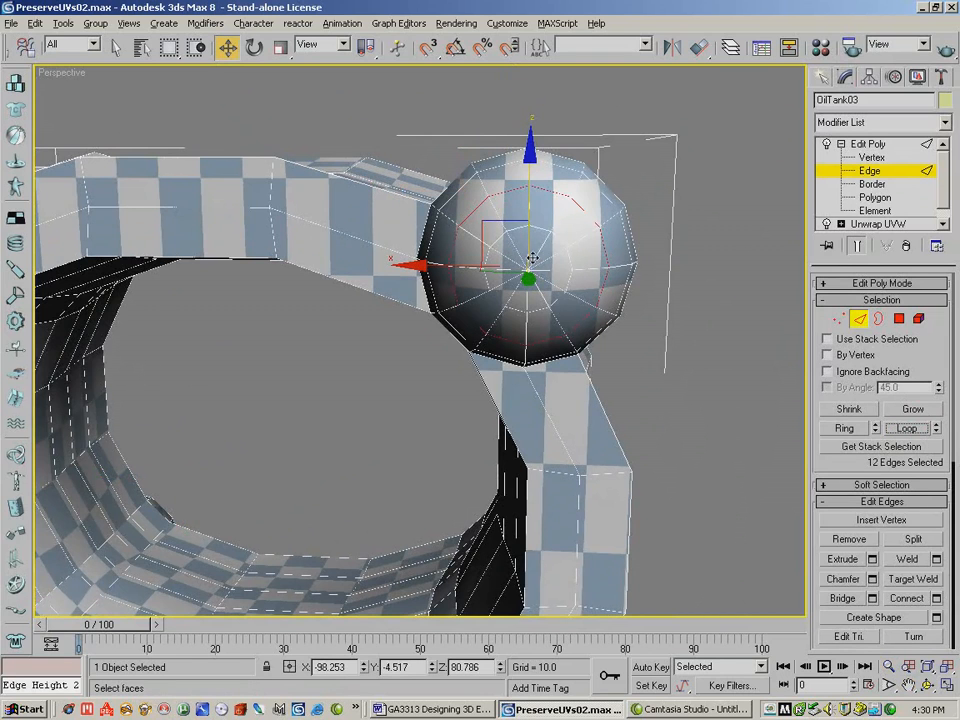
- Check that Edge constraints and Preserve UVs are active and scale the cap's selected loop uniformly inward onto the inner ring
left_click_drag(922, 470, 932, 345)
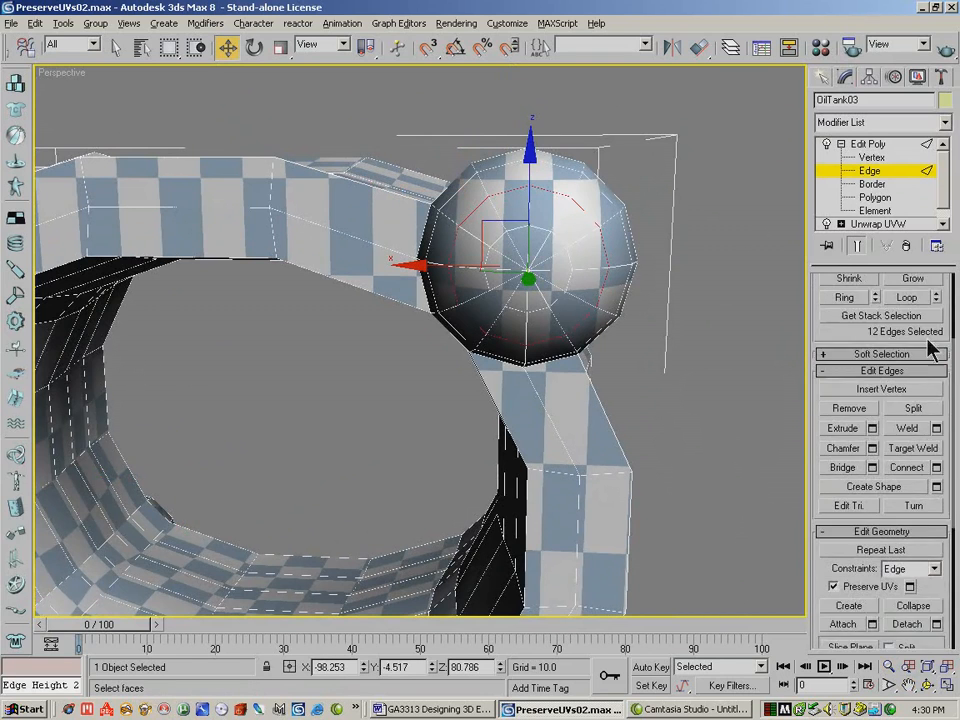
left_click_drag(947, 553, 907, 462)
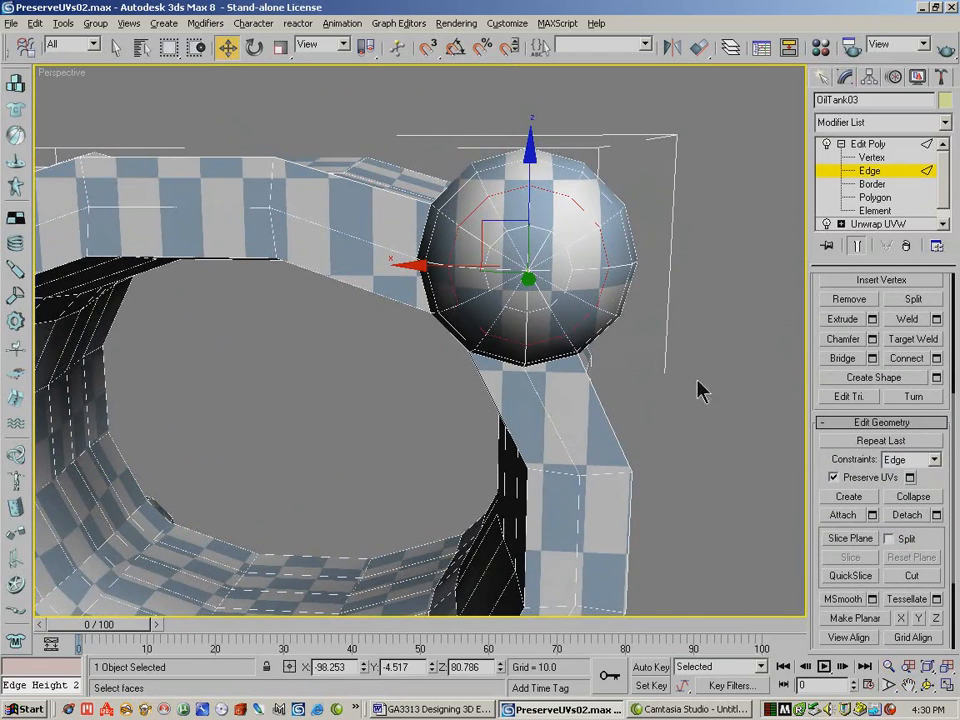
left_click(280, 47)
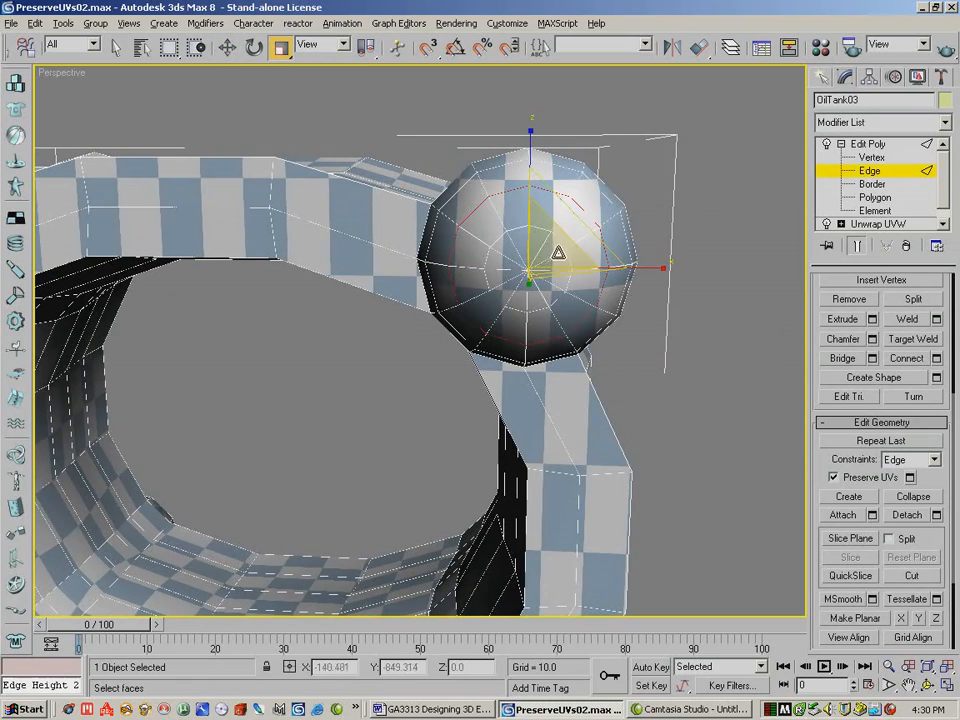
left_click_drag(551, 247, 550, 327)
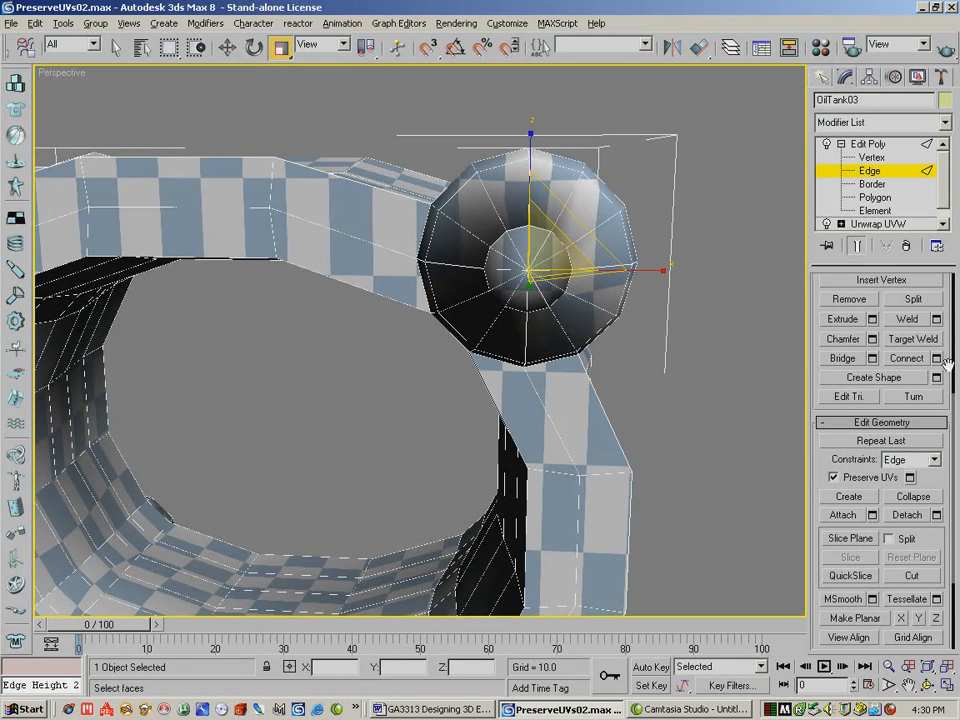
- Return to vertex level and weld the selected vertices to merge the shrunken cap loop with the inner ring
scroll(921, 414, "up", 8)
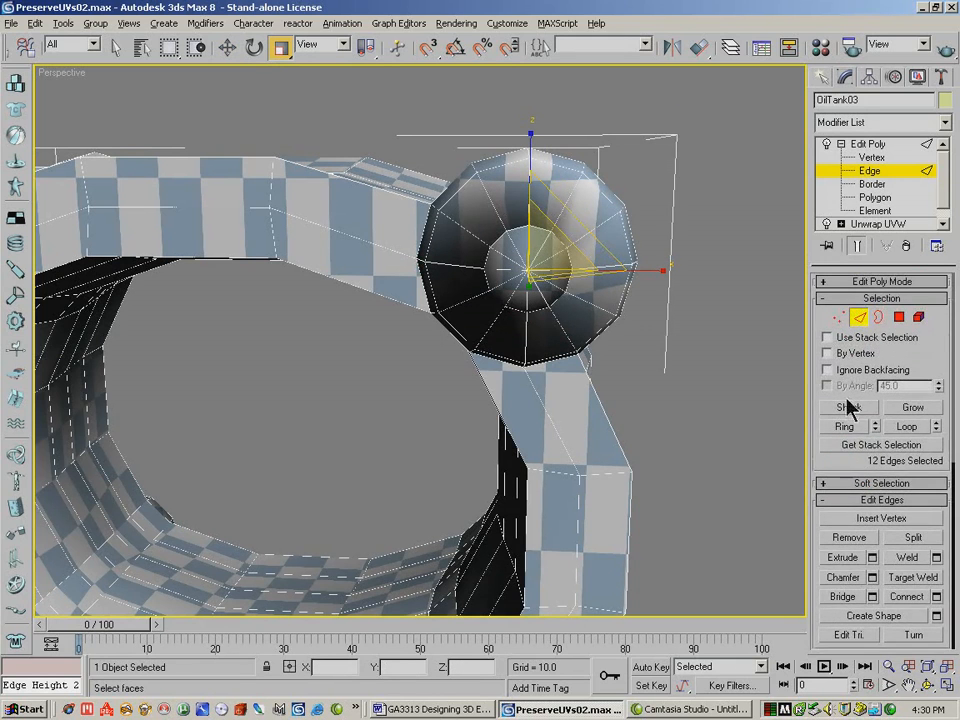
left_click(838, 317)
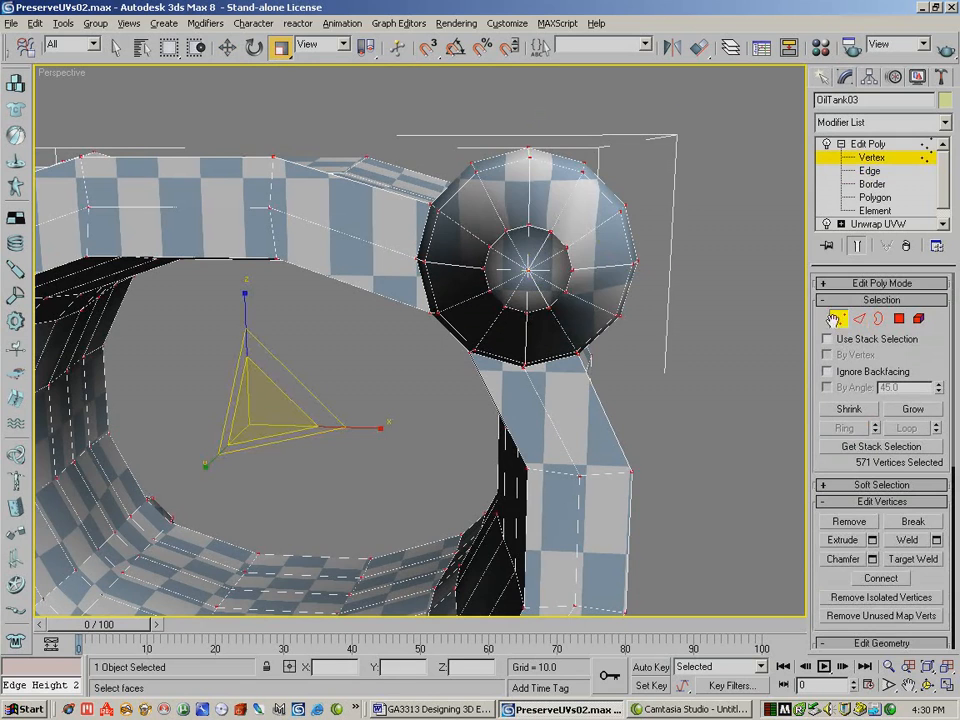
left_click(937, 540)
left_click(598, 240)
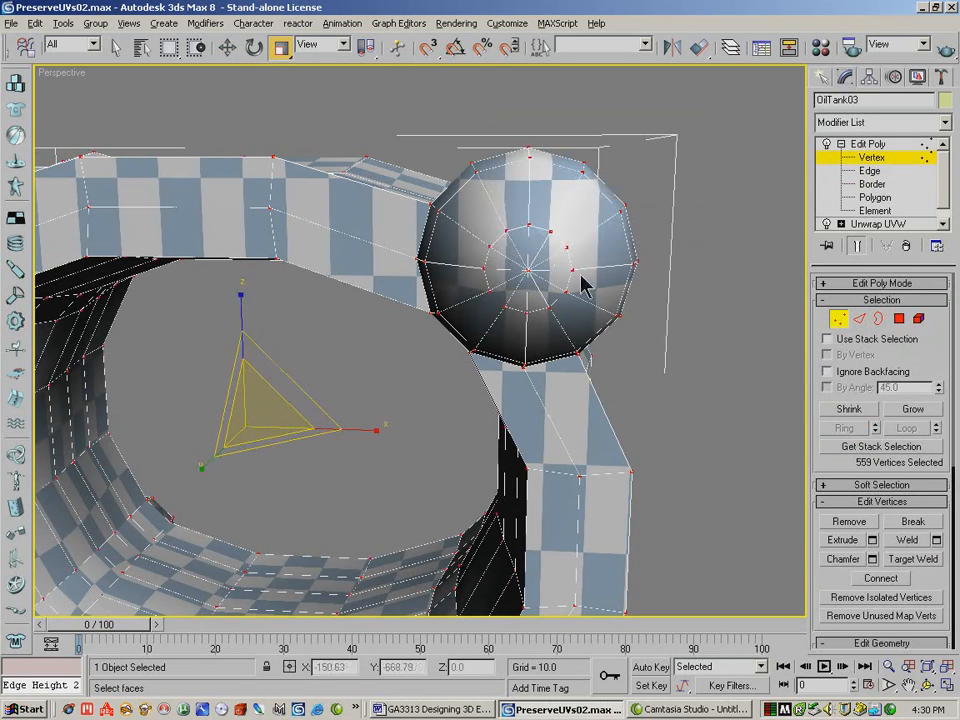
- Select the full outer edge loop of the same roller cap, just in front of where the cap meets the cylinder
left_click(928, 685)
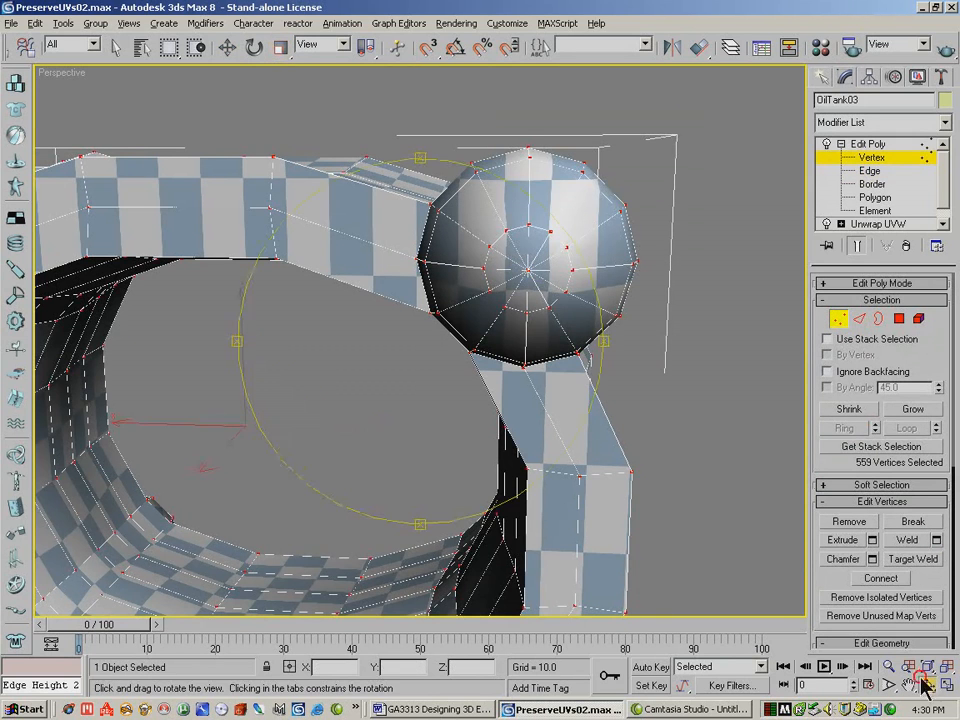
left_click_drag(320, 235, 386, 321)
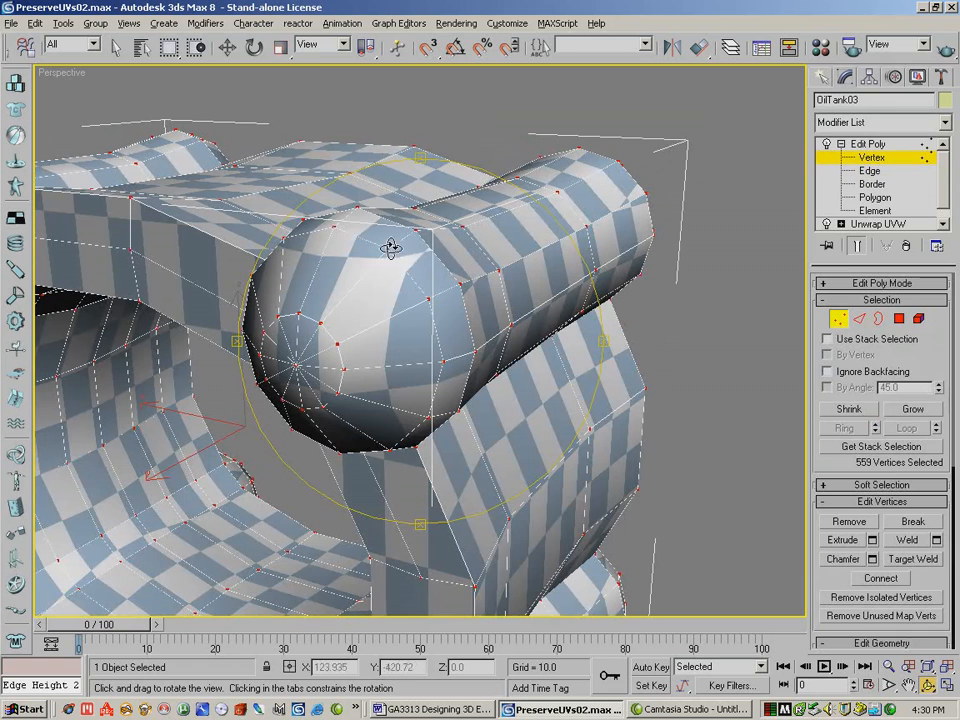
left_click(859, 318)
key("r")
left_click(440, 286)
left_click(429, 288)
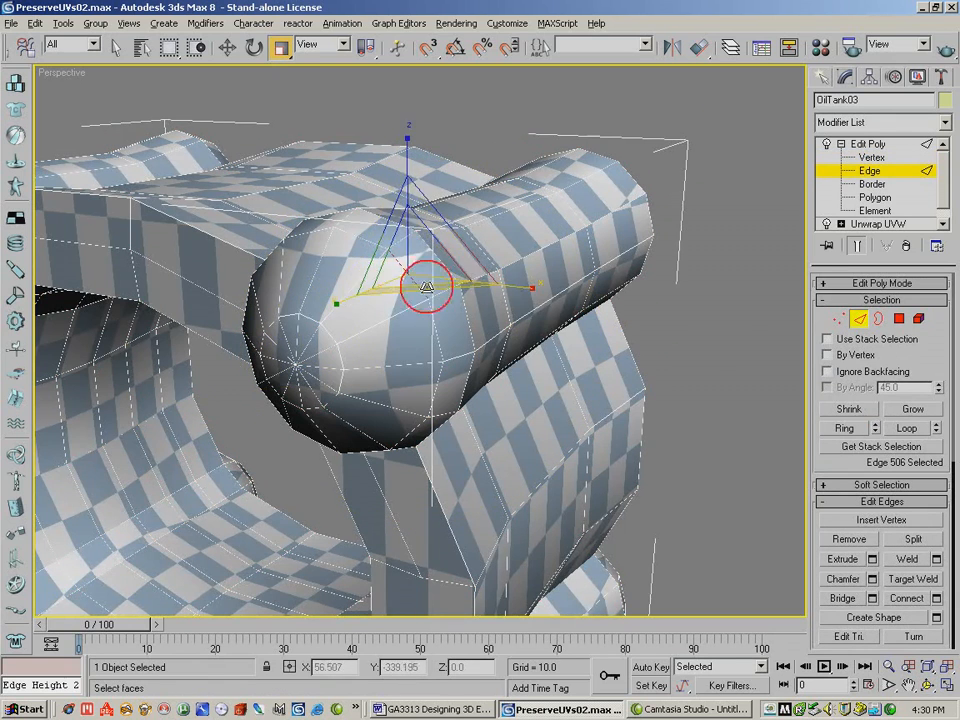
left_click(906, 428)
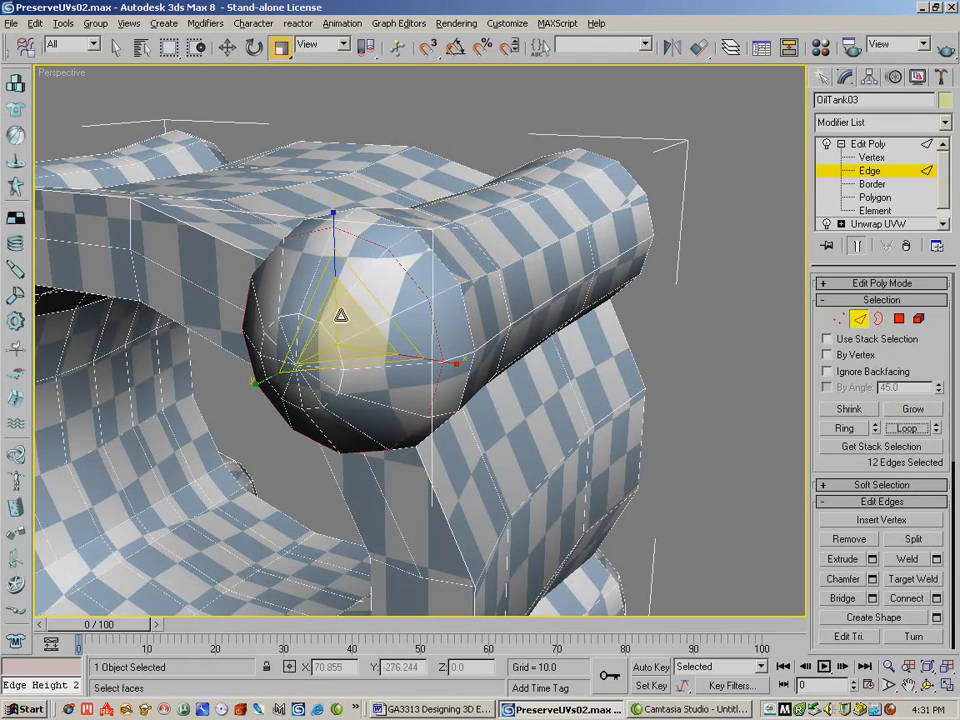
- Scale the cap's outer loop uniformly outward along its edges until it lies on the ring at the cylinder
left_click_drag(336, 336, 341, 326)
left_click_drag(897, 460, 873, 400)
left_click_drag(913, 300, 913, 362)
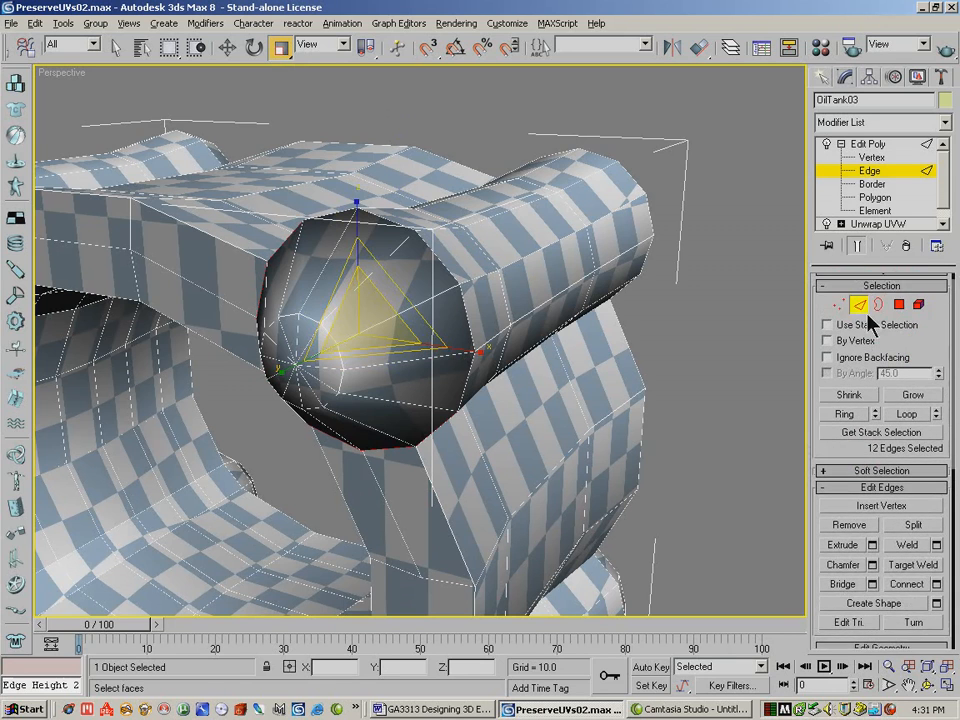
- Weld the vertices selected across the model with a 0.1 threshold, merging the cap's outer loop with the cylinder ring, and inspect the caps
left_click(838, 318)
left_click(937, 540)
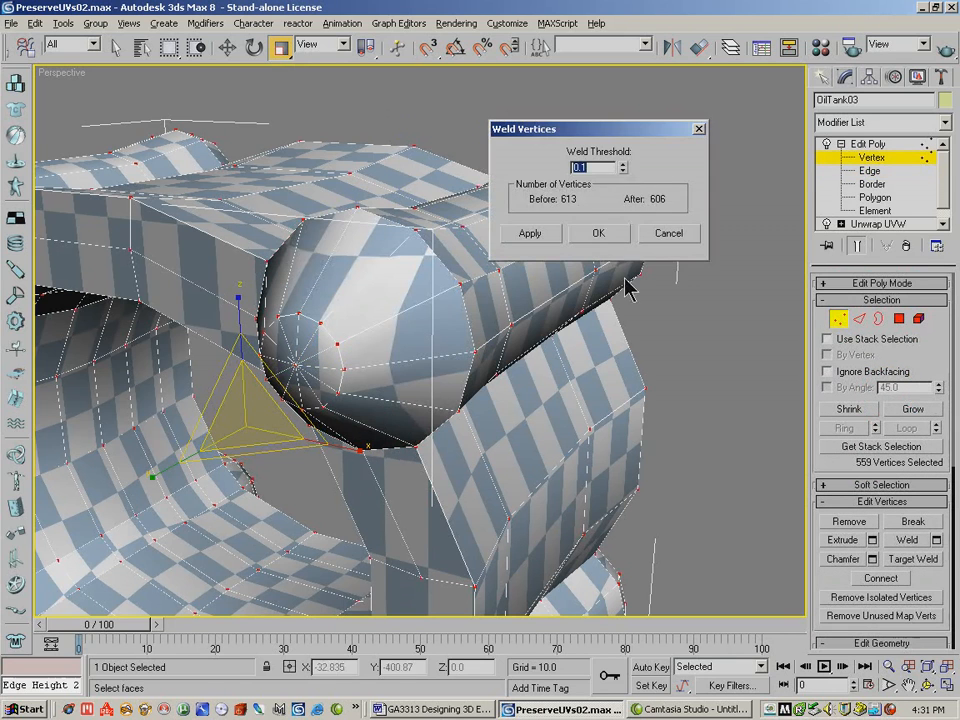
left_click(597, 234)
left_click(928, 686)
left_click_drag(380, 320, 197, 212)
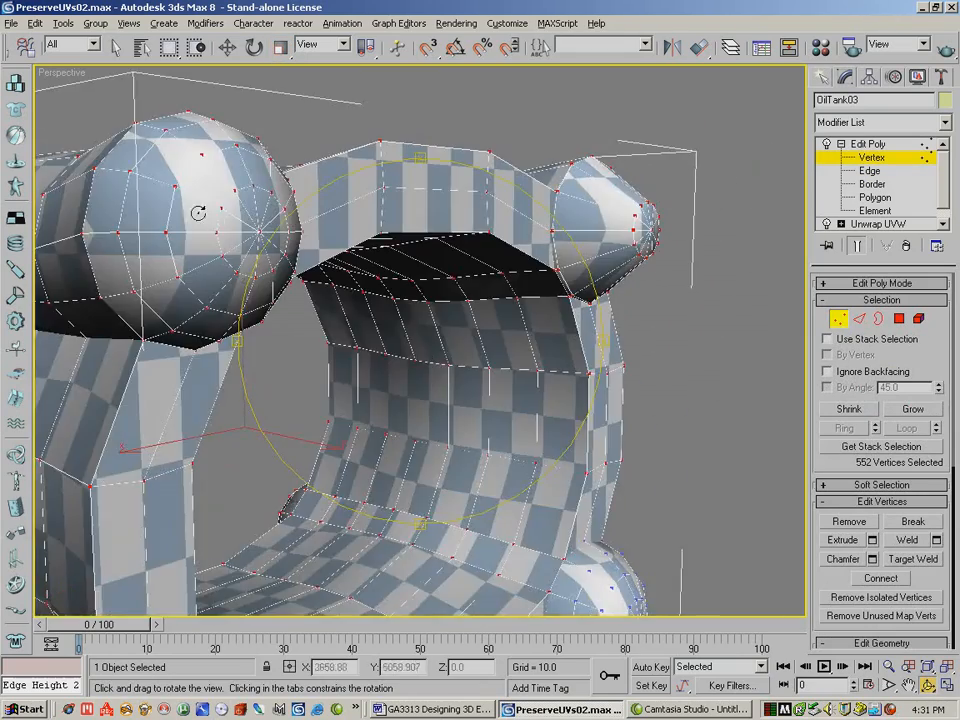
left_click_drag(338, 175, 655, 300)
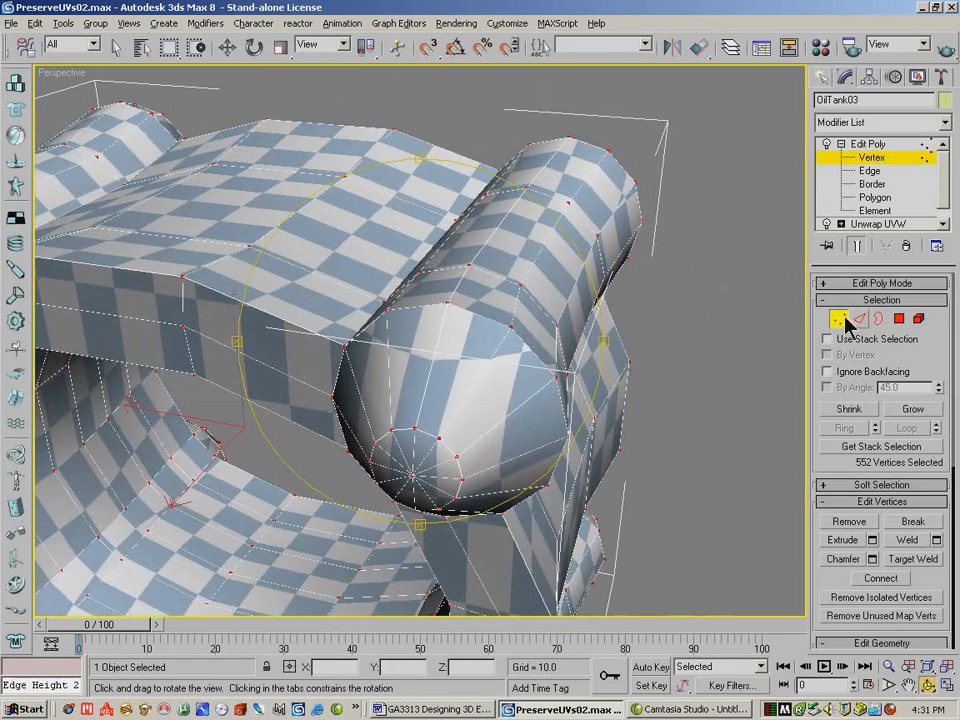
- Leave sub-object editing and assign the testwoodtex.bmp wood material to the whole object
left_click(848, 140)
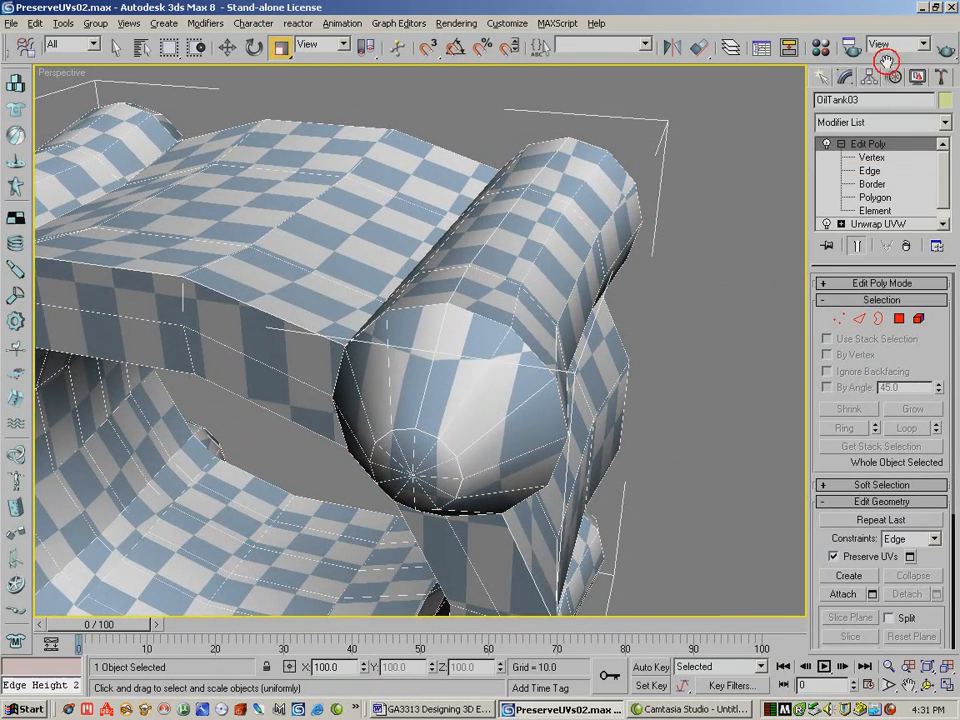
left_click(820, 47)
left_click_drag(190, 145, 450, 246)
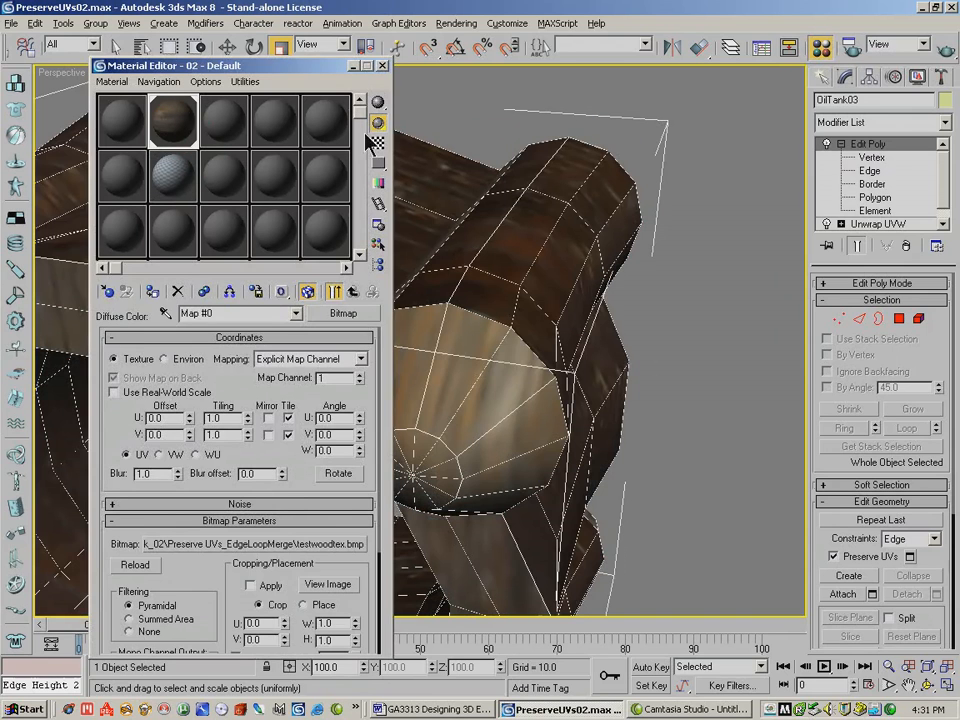
left_click(382, 65)
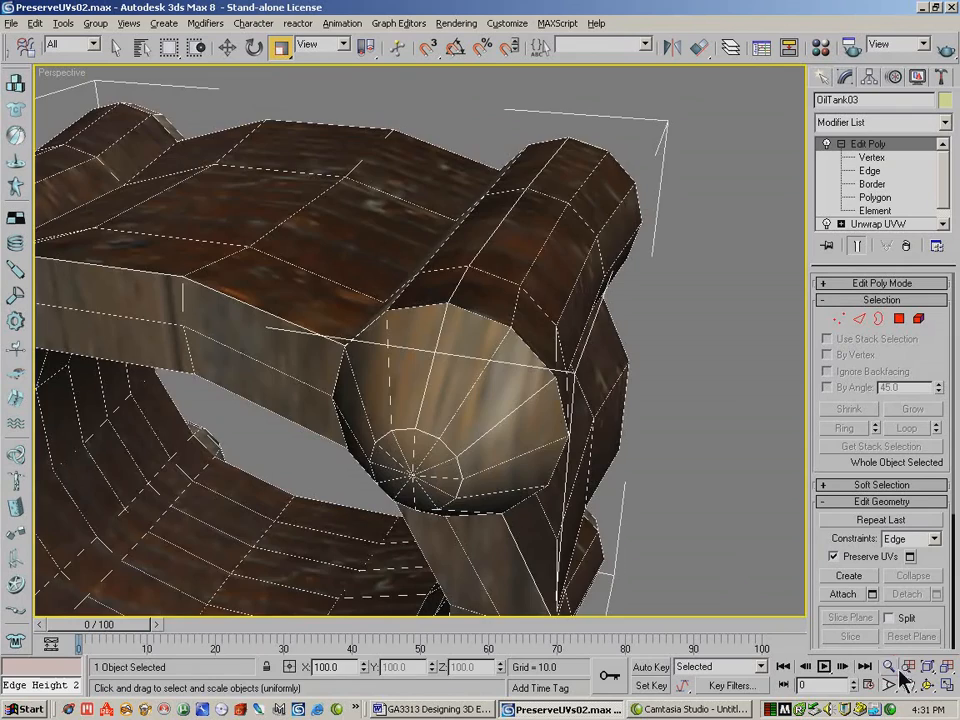
- Examine the wood-textured model from several angles and render the perspective view to check the texture on the body and caps
key("alt+z")
left_click_drag(453, 330, 754, 529)
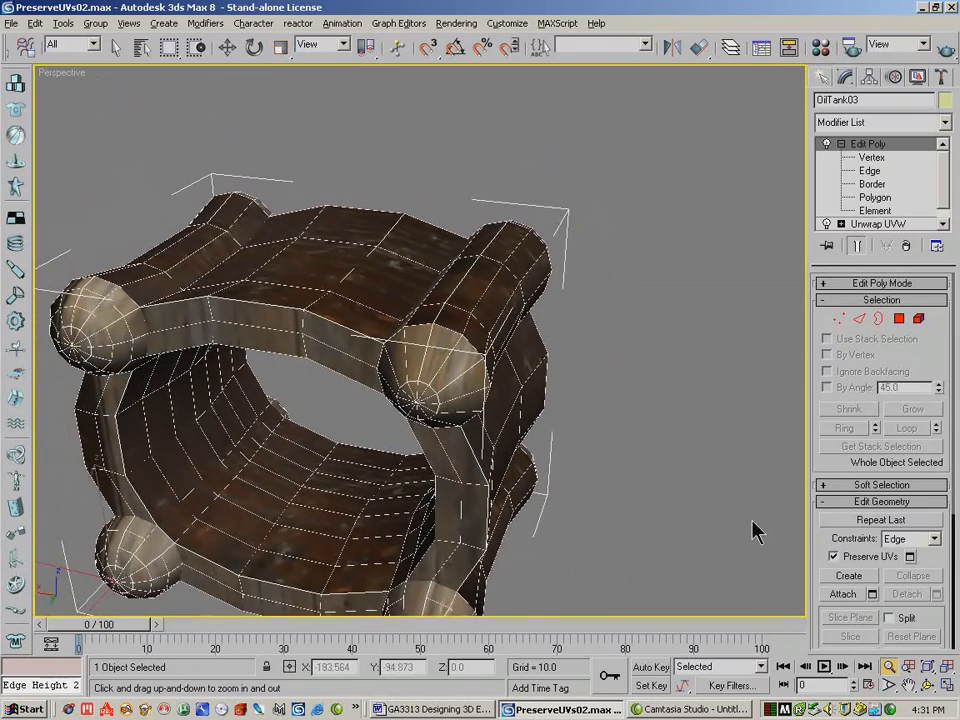
left_click(928, 685)
left_click_drag(352, 363, 376, 215)
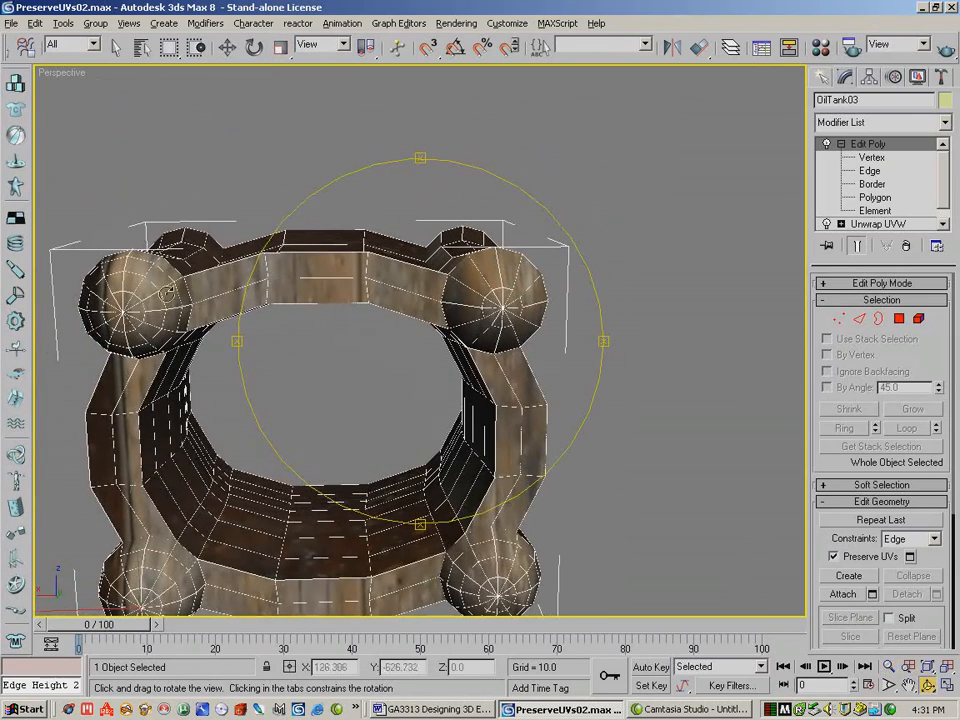
left_click_drag(324, 328, 683, 170)
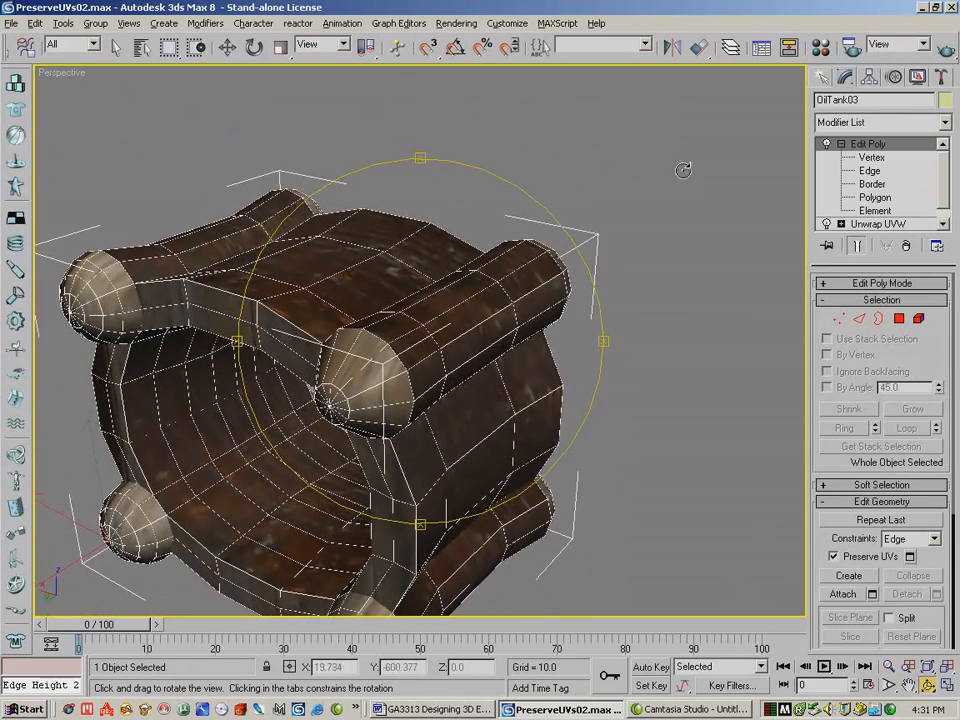
left_click(946, 50)
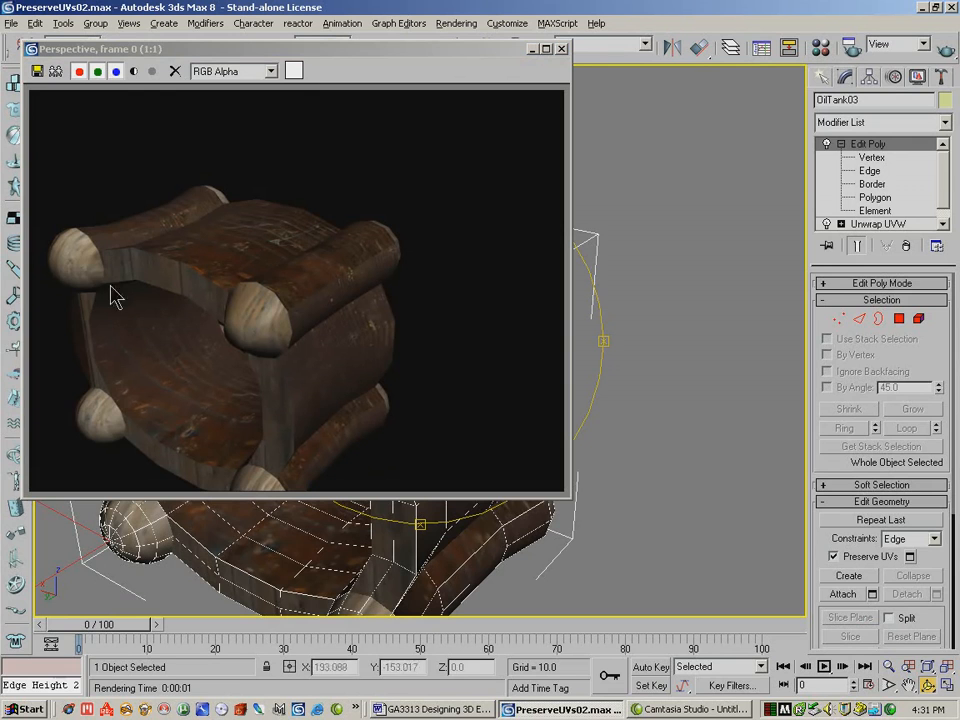
left_click(562, 48)
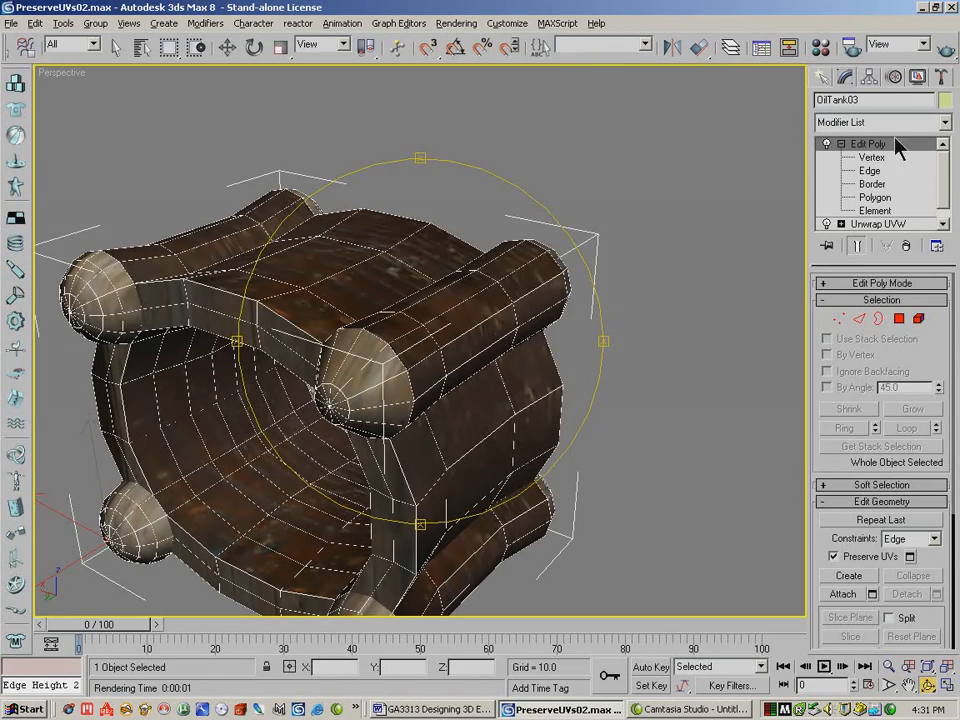
- Add a second Unwrap UVW modifier above Edit Poly and open its UV editor
left_click(840, 144)
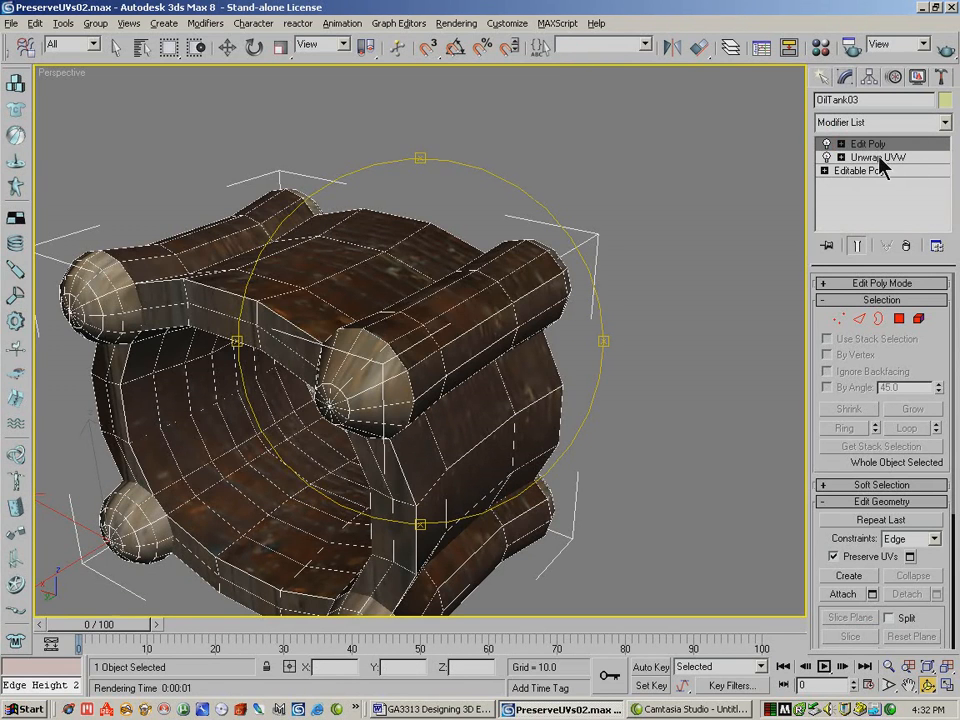
left_click(872, 158)
left_click(603, 400)
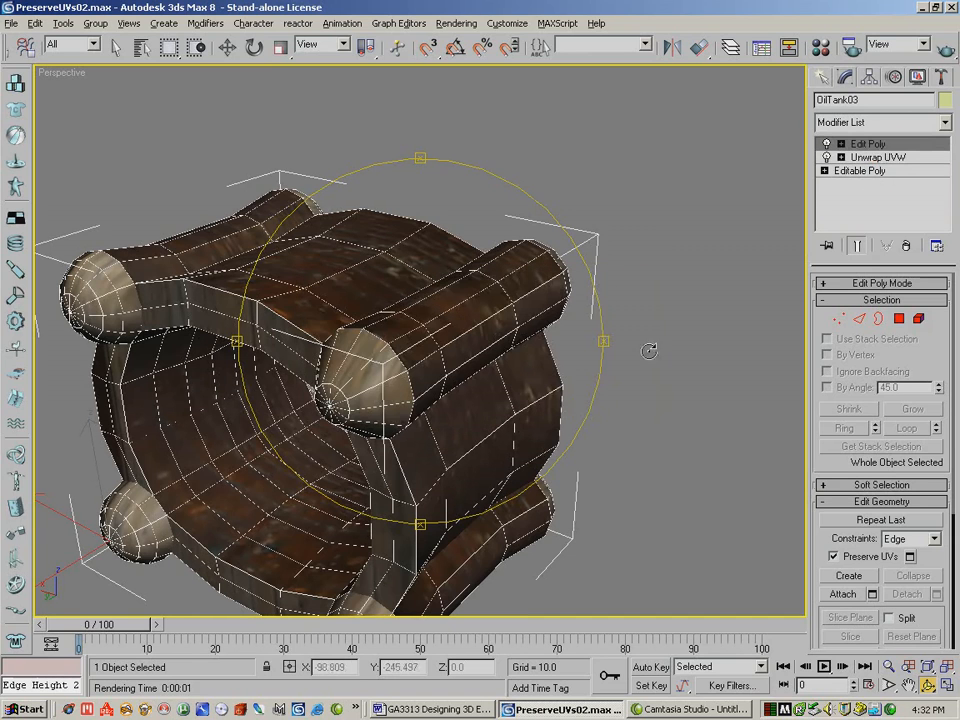
left_click(944, 122)
left_click_drag(953, 291, 953, 510)
left_click(850, 553)
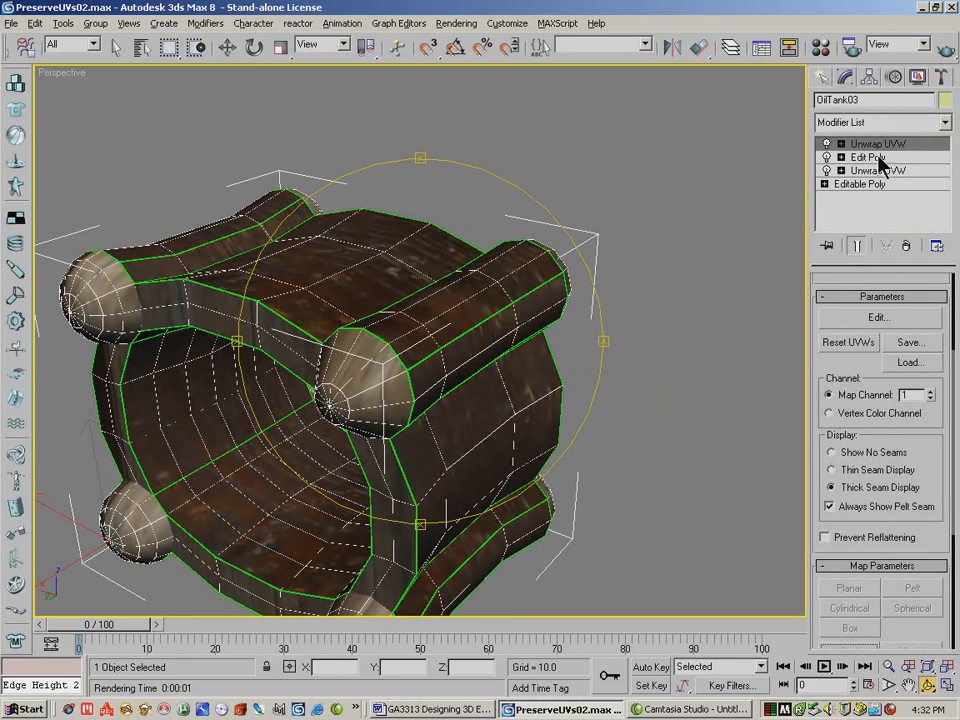
left_click(878, 318)
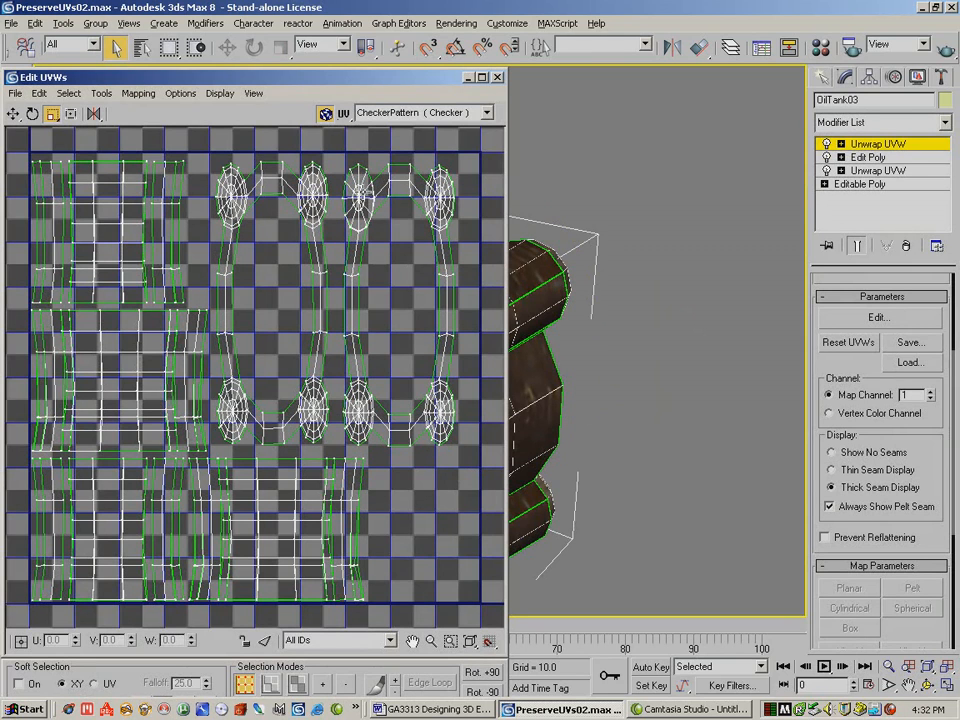
- Examine the roller cap shells close up in the UV editor, followed by the complete UV layout
left_click(450, 641)
left_click_drag(262, 165, 337, 279)
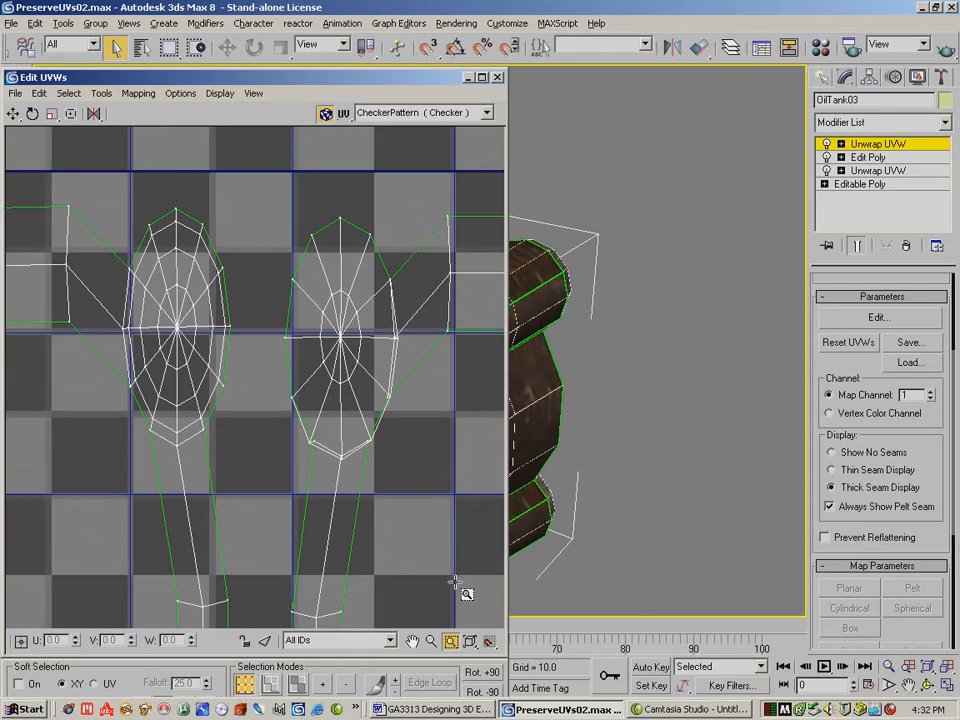
left_click_drag(310, 77, 483, 39)
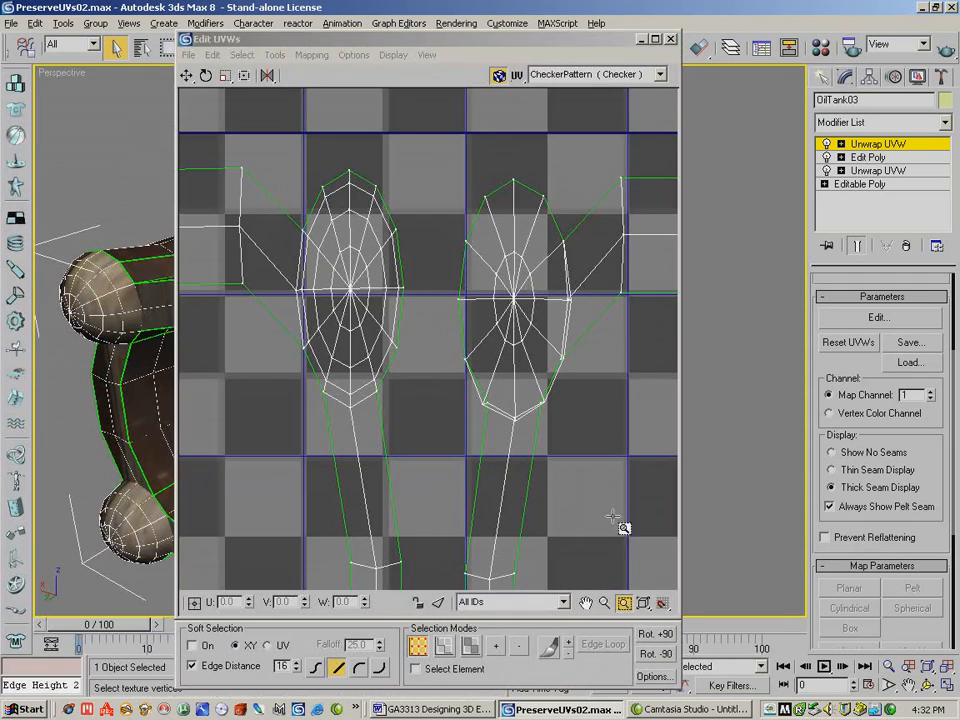
left_click(604, 603)
mouse_move(508, 237)
left_mouse_down()
mouse_move(527, 371)
mouse_move(521, 317)
mouse_move(511, 313)
mouse_move(510, 250)
left_mouse_up()
left_click_drag(530, 151, 501, 284)
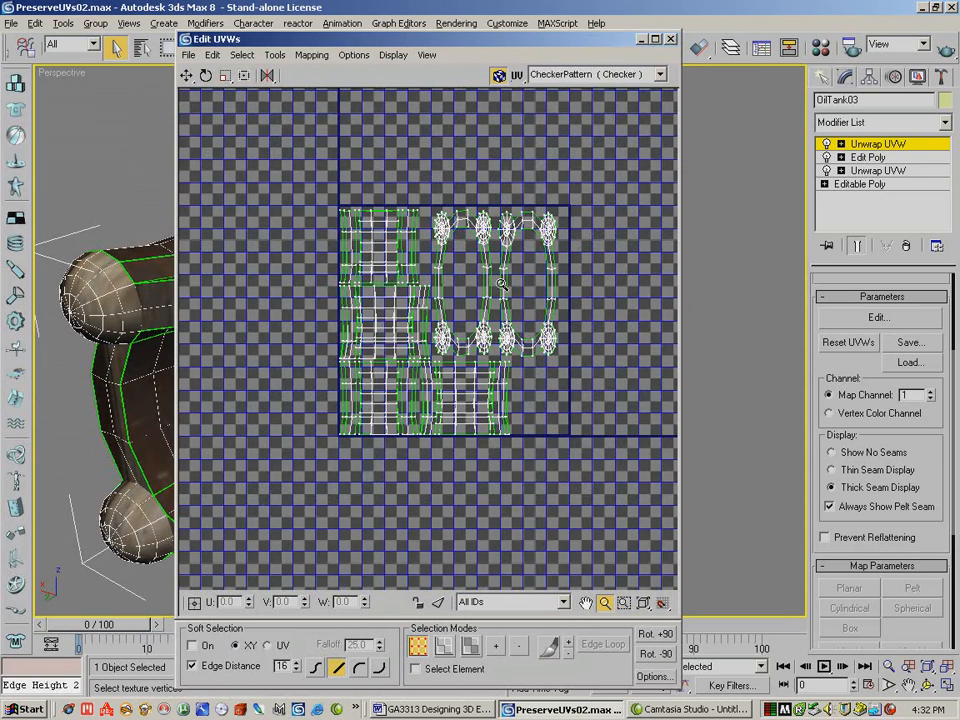
- Show testwoodtex.bmp behind the UV layout, with the custom bitmap size and bitmap tiling turned off
left_click(655, 677)
left_click_drag(670, 26, 607, 111)
left_click_drag(529, 34, 530, 25)
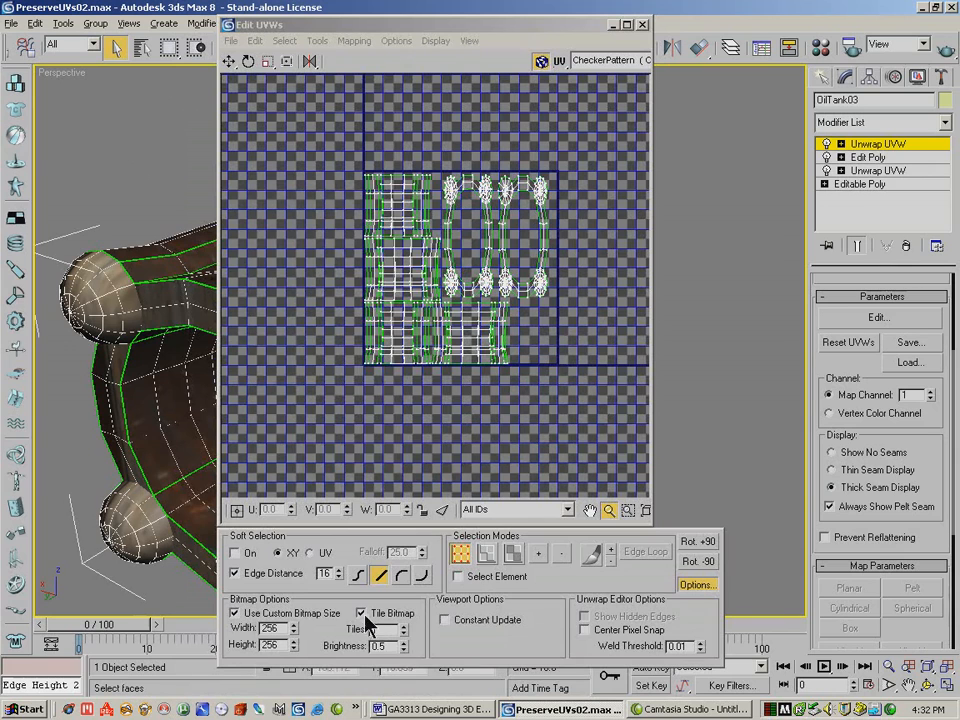
left_click(240, 613)
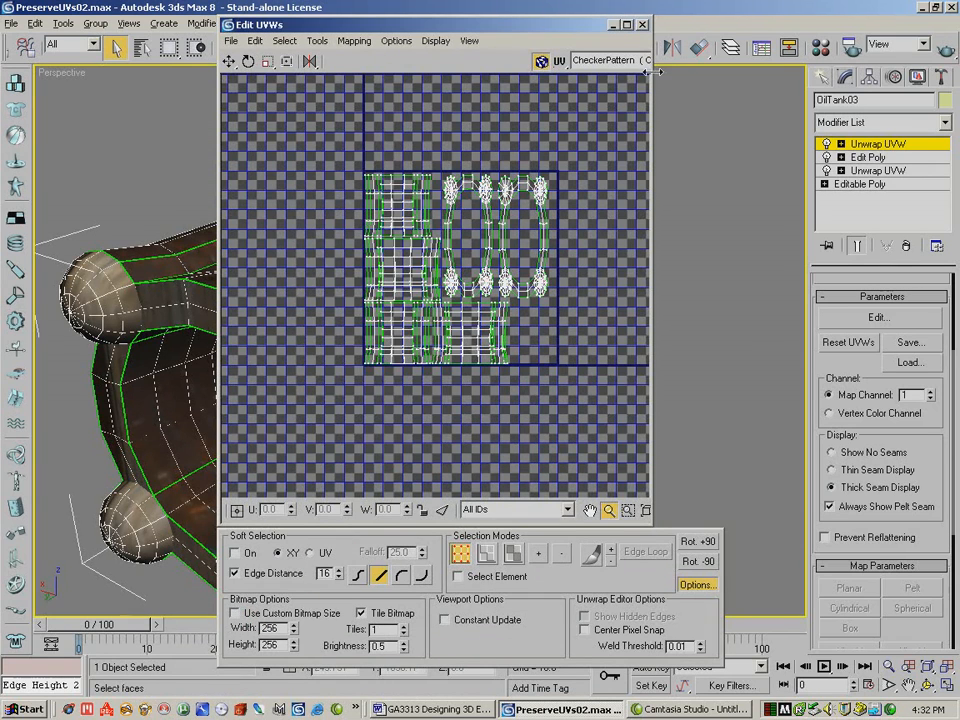
left_click_drag(733, 72, 734, 72)
left_click(703, 60)
left_click(666, 88)
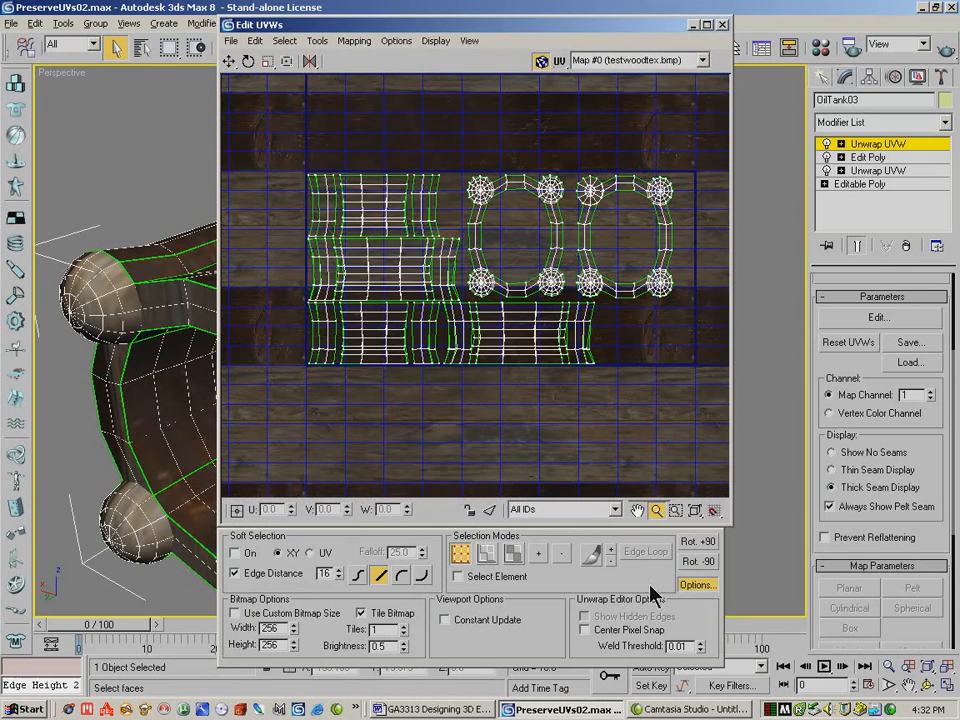
left_click(366, 614)
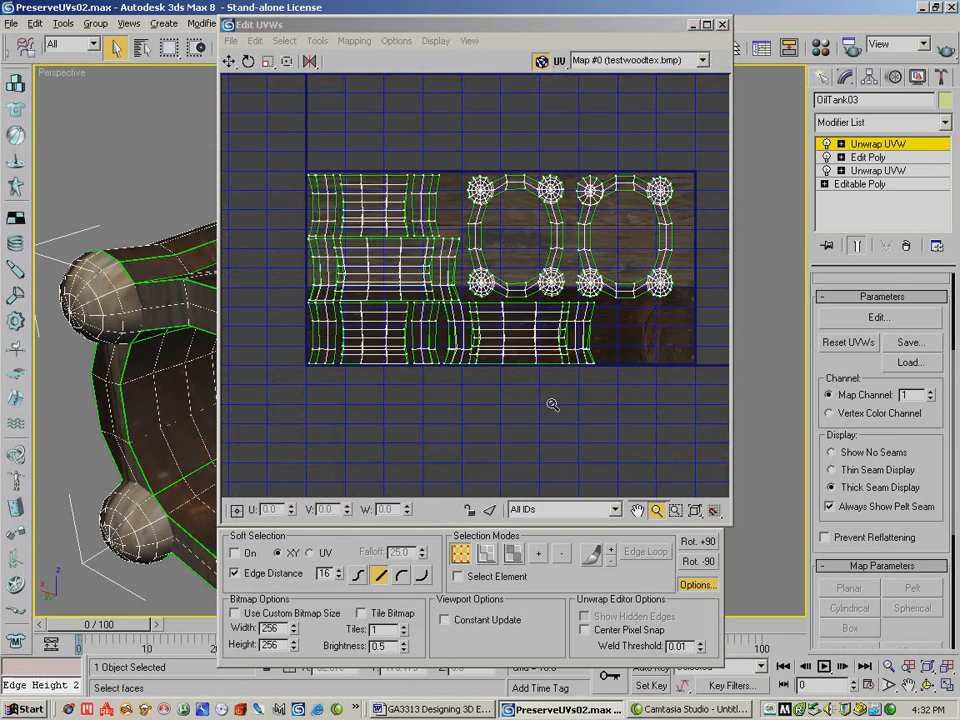
- Close the UV editor after checking the layout over the wood bitmap, and delete the upper Unwrap UVW modifier
scroll(580, 320, "up", 2)
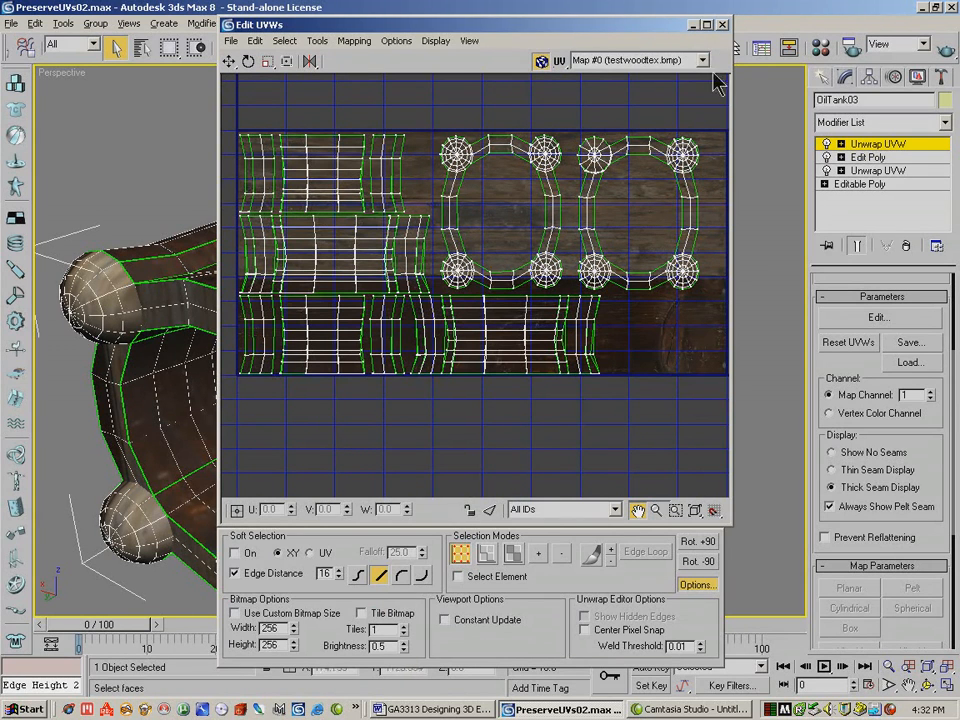
left_click(722, 25)
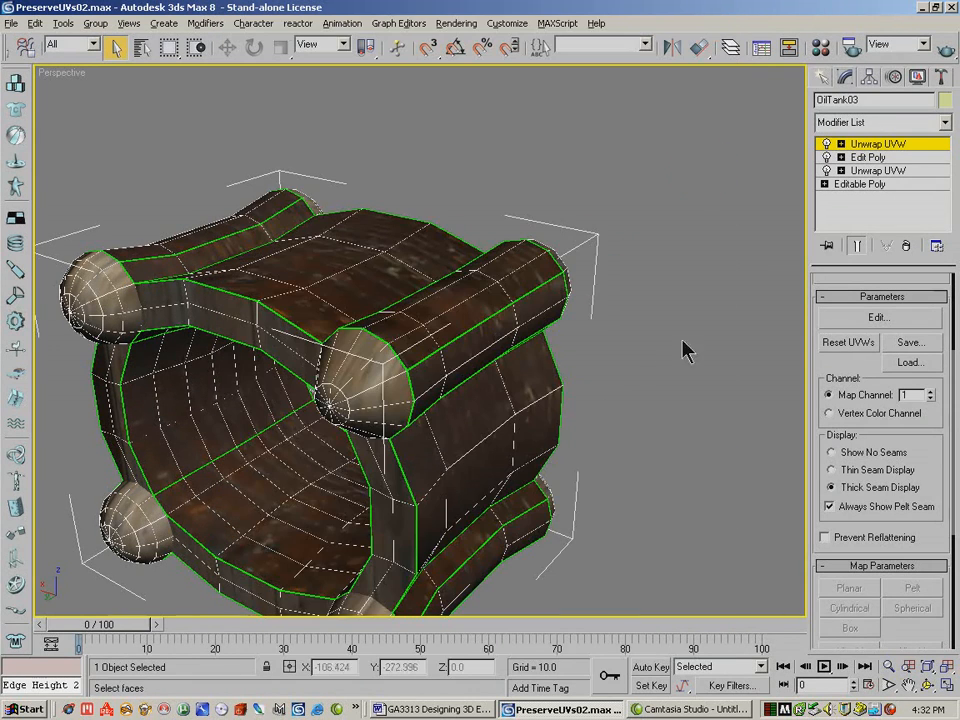
left_click(928, 685)
left_click_drag(390, 420, 386, 452)
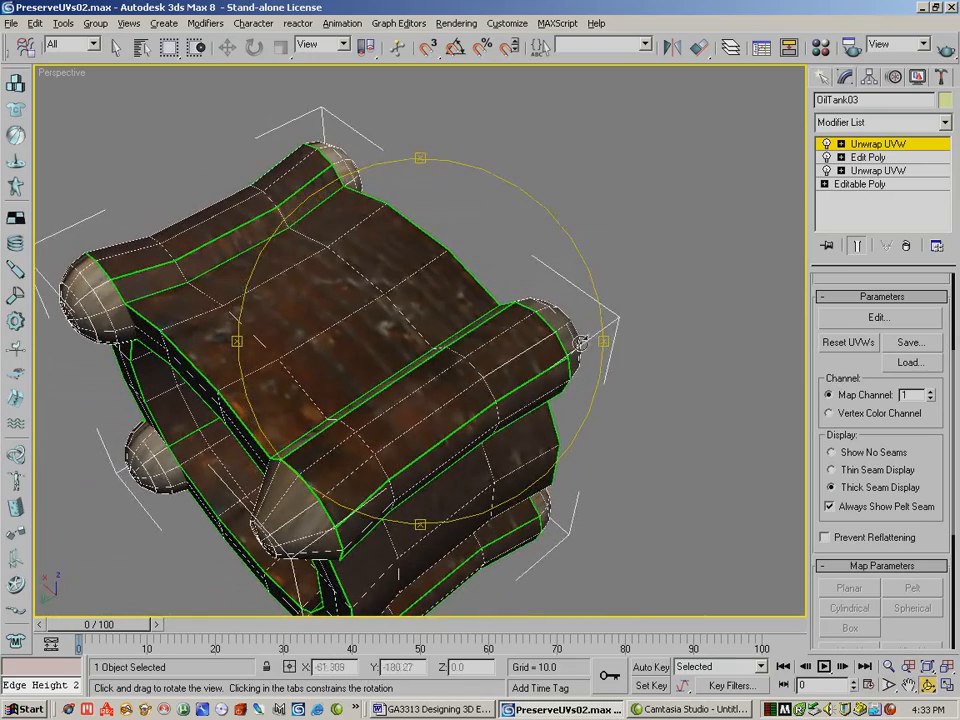
left_click(906, 246)
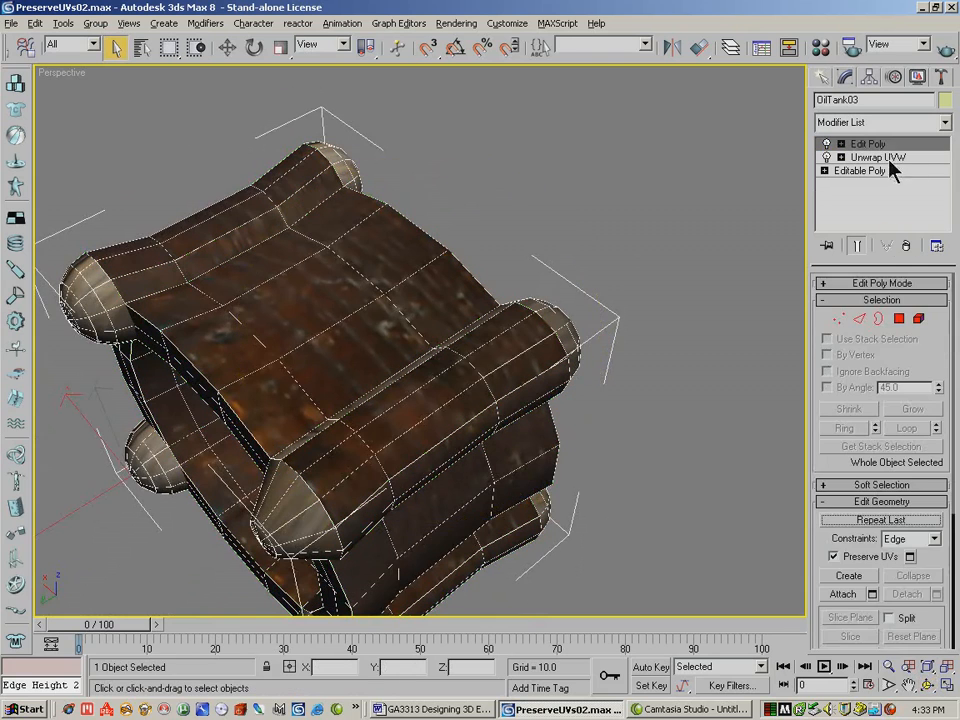
- Select a single short edge on the body's top surface and move it along Y with Edge constraints and Preserve UVs active
left_click(859, 318)
left_click(251, 332)
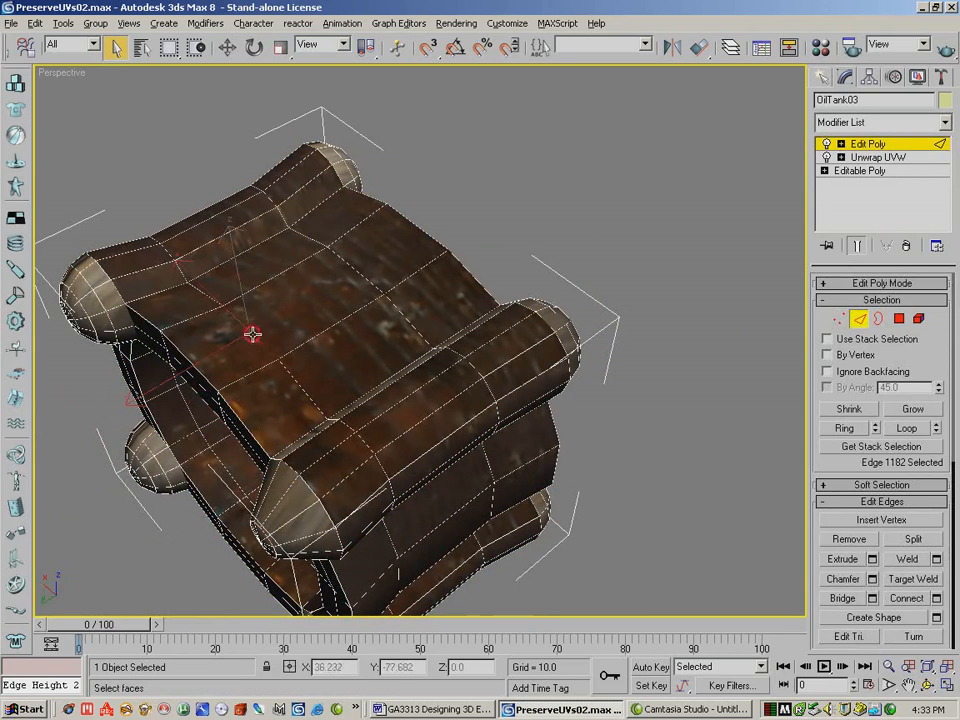
scroll(831, 424, "down", 5)
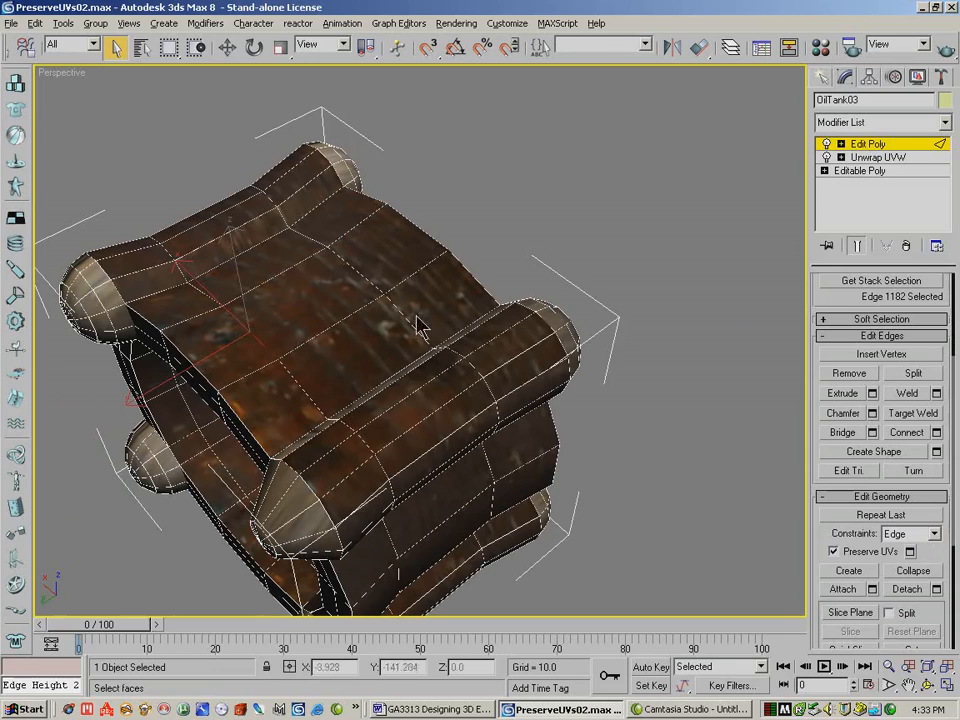
left_click(228, 47)
mouse_move(191, 374)
left_mouse_down()
mouse_move(177, 382)
mouse_move(269, 344)
mouse_move(195, 388)
mouse_move(207, 382)
left_mouse_up()
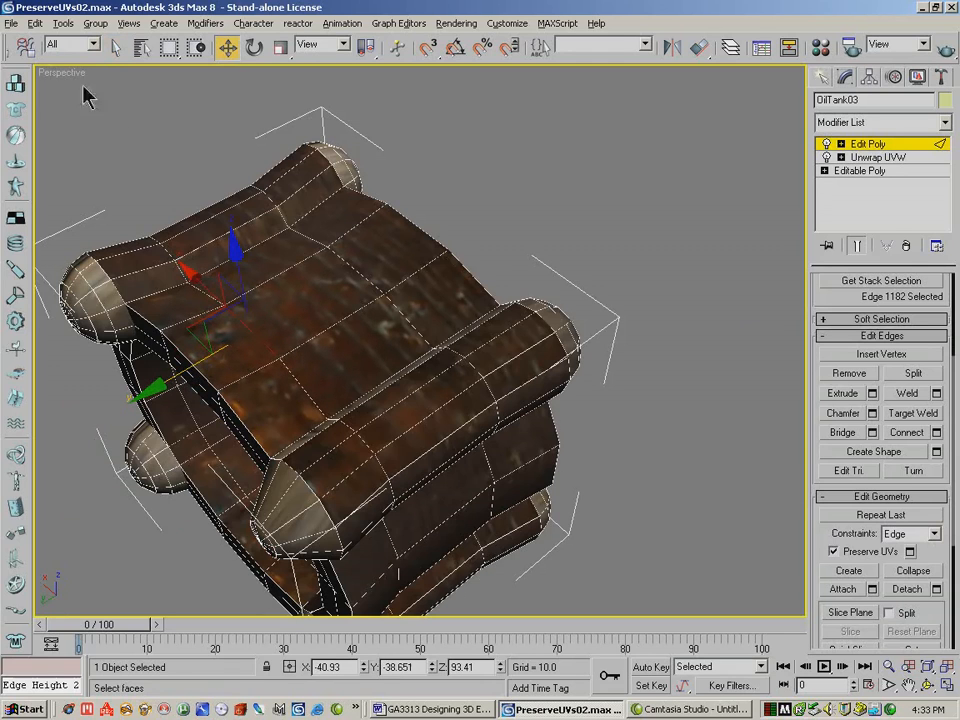